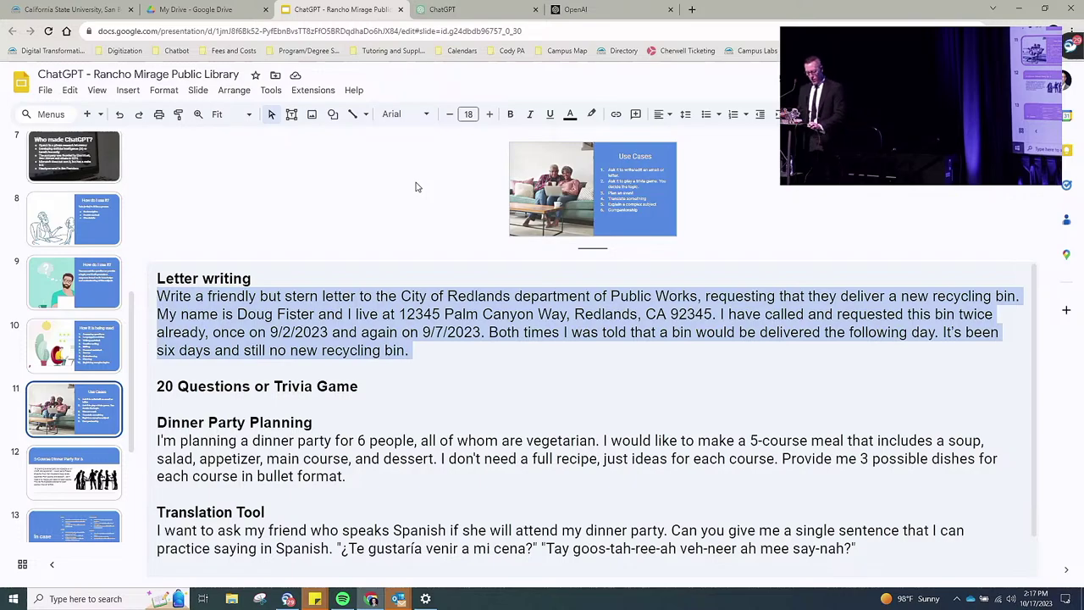
Step: In ChatGPT, submit the copied prompt for a friendly but stern letter asking Redlands Public Works to deliver a new recycling bin
left_click(477, 12)
left_click(447, 555)
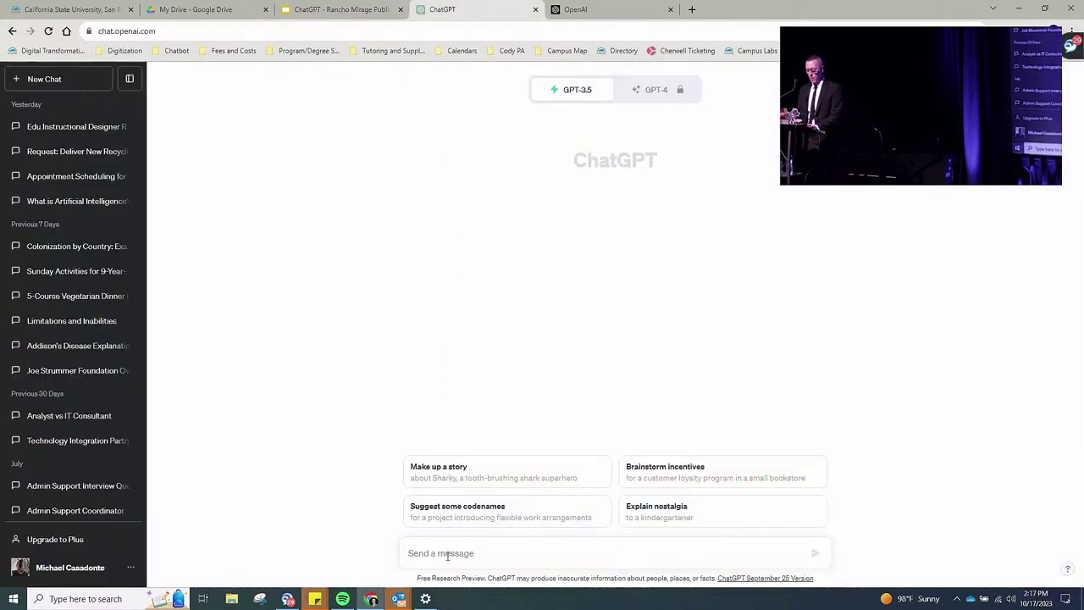
type("Write a friendly but stern letter to the City of Redlands department of Public Works, requesting that they deliver a new recycling bin. My name is Doug Fister and I live at 12345 Palm Canyon Way, Redlands, CA 92345. I have called and requested this bin twice already, once on 9/2/2023 and again on 9/7/2023. Both times I was told that a bin would be delivered the following day. It's been six days and still no new recycling bin.")
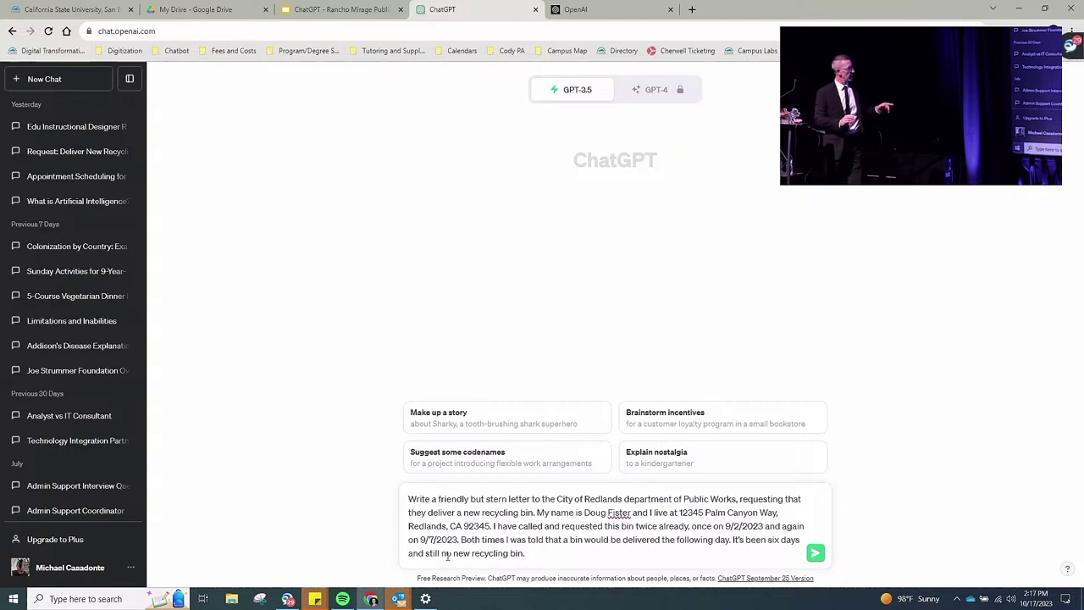
left_click(816, 554)
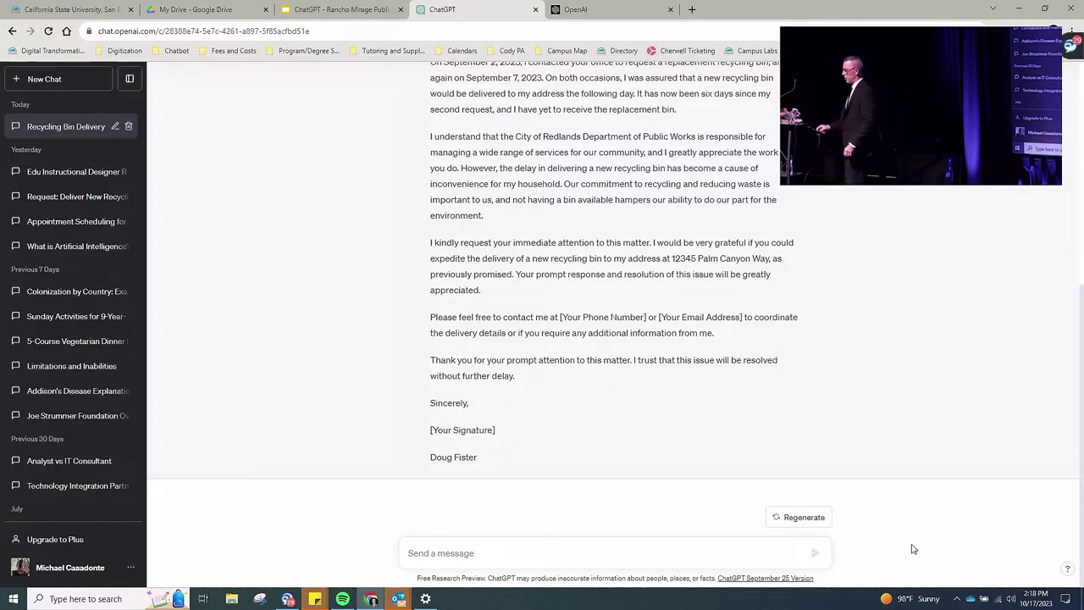
Step: Review the generated recycling bin letter from its closing up to the original prompt and back down to the signature
scroll(649, 383, "up", 2)
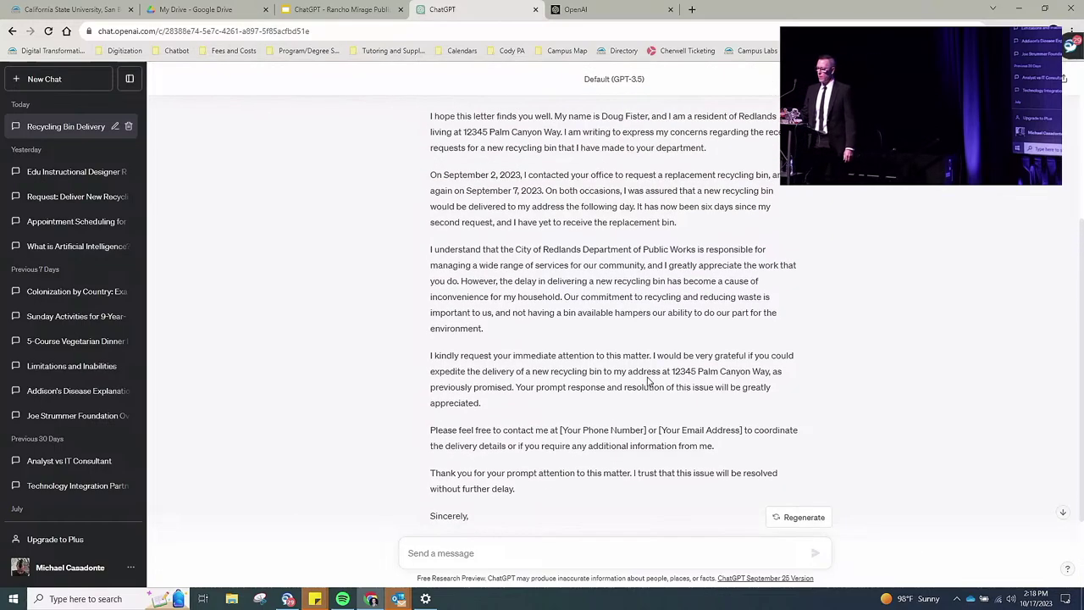
scroll(649, 383, "up", 1)
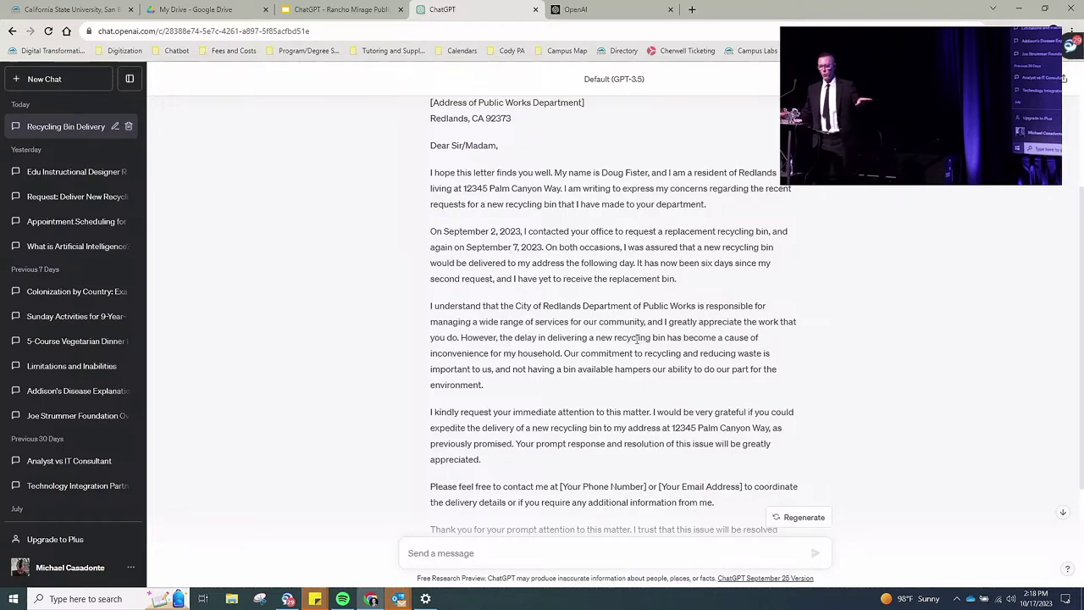
scroll(605, 293, "up", 1)
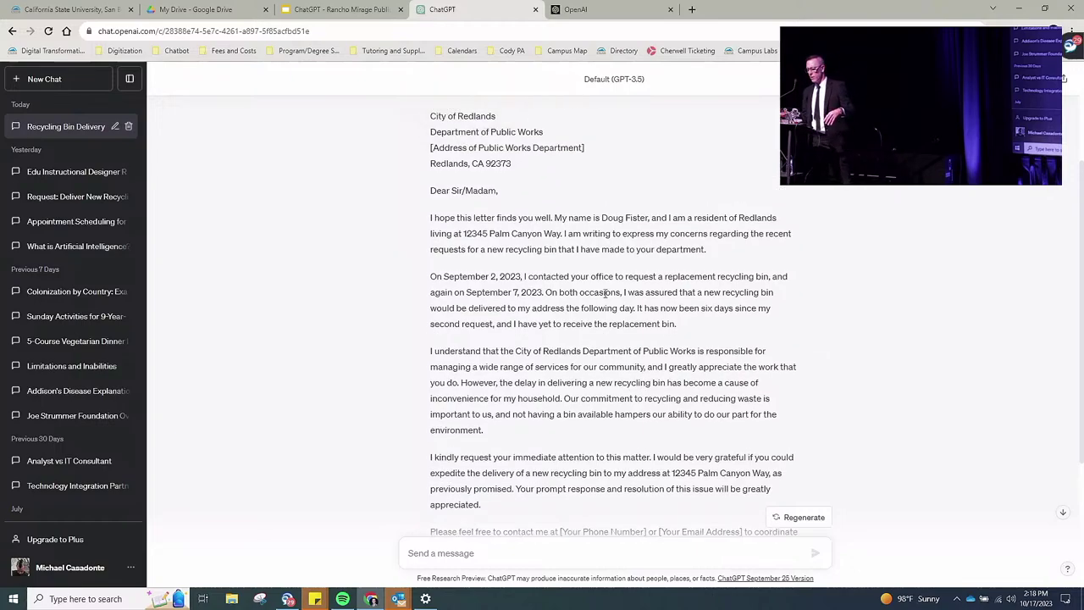
scroll(604, 284, "up", 1)
scroll(526, 187, "up", 1)
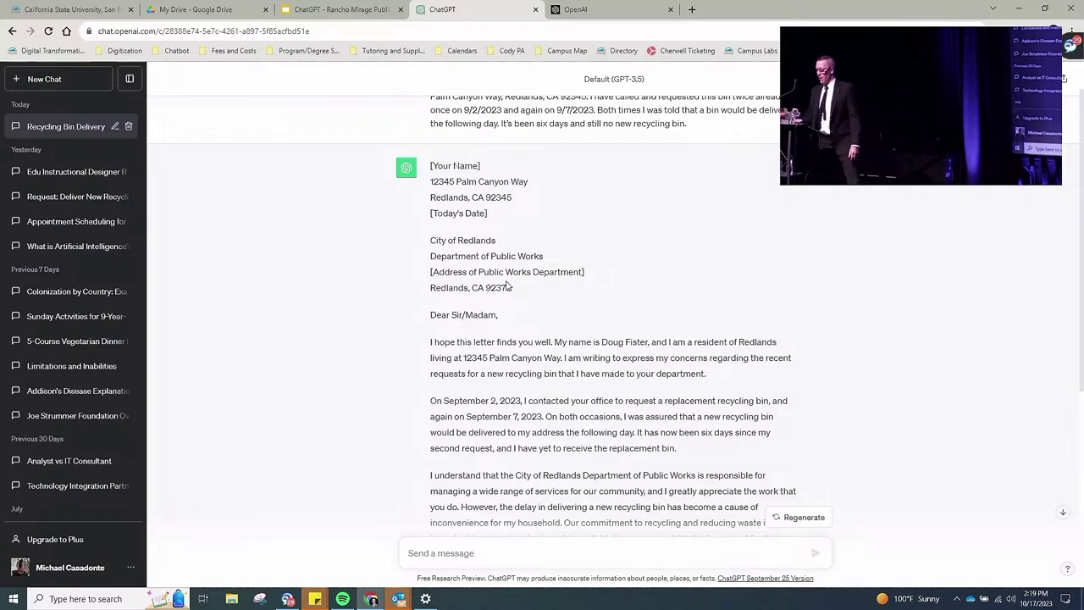
scroll(515, 285, "up", 1)
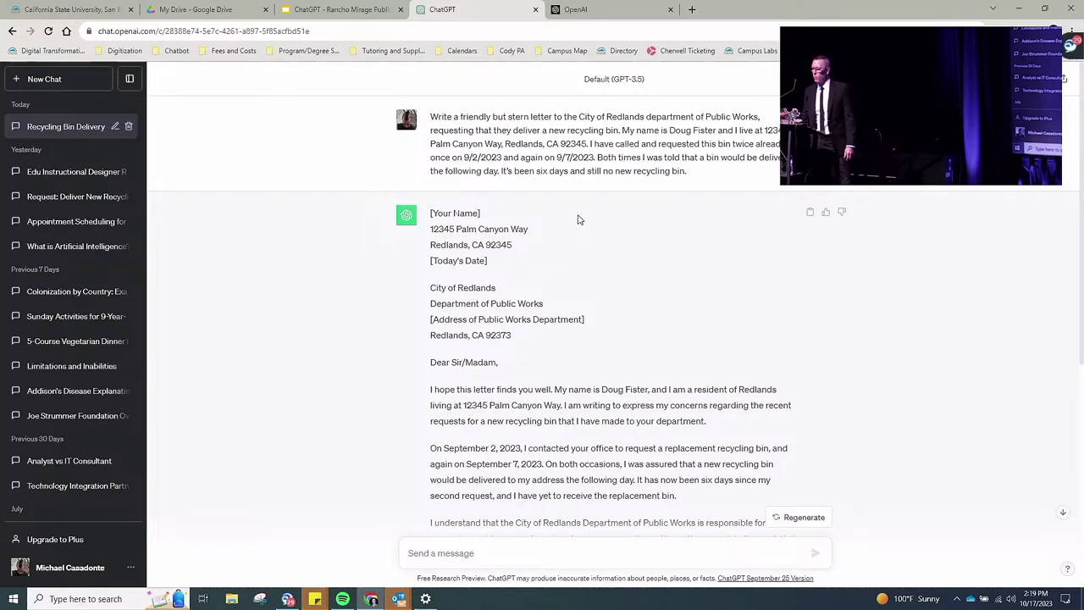
scroll(557, 315, "down", 5)
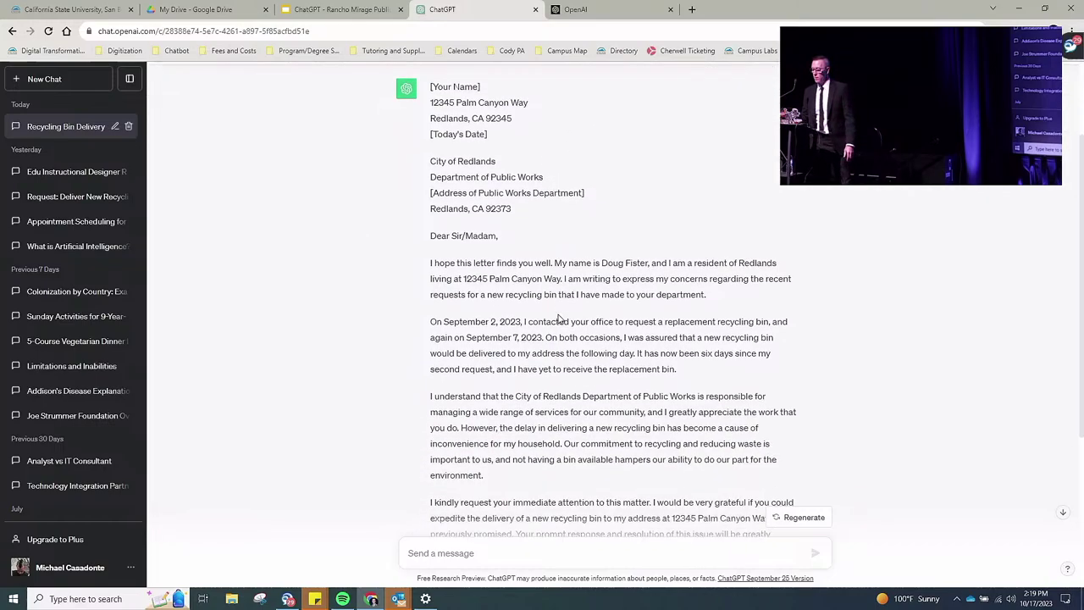
scroll(556, 299, "down", 3)
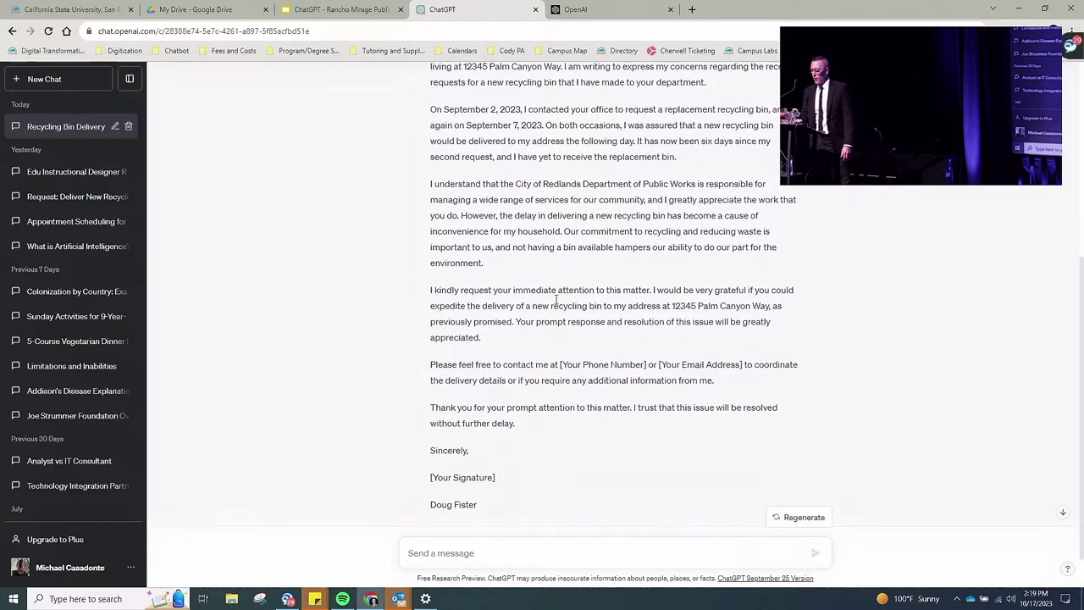
Step: Ask for the letter with the follow-up message "rewrite using only 3 paragraphs" and read through the new version
left_click(483, 552)
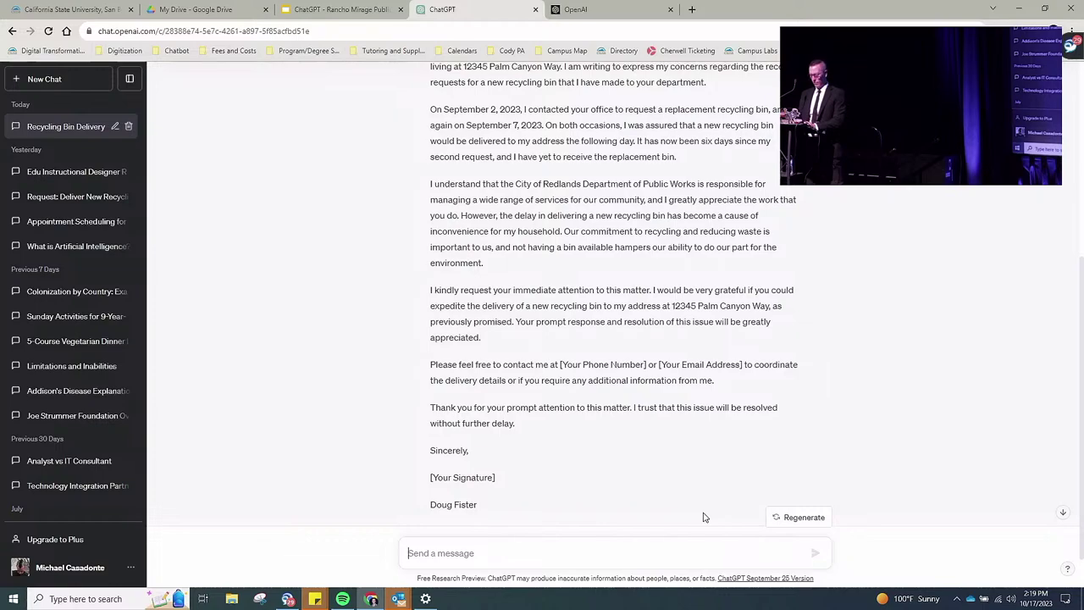
type("rewrite using")
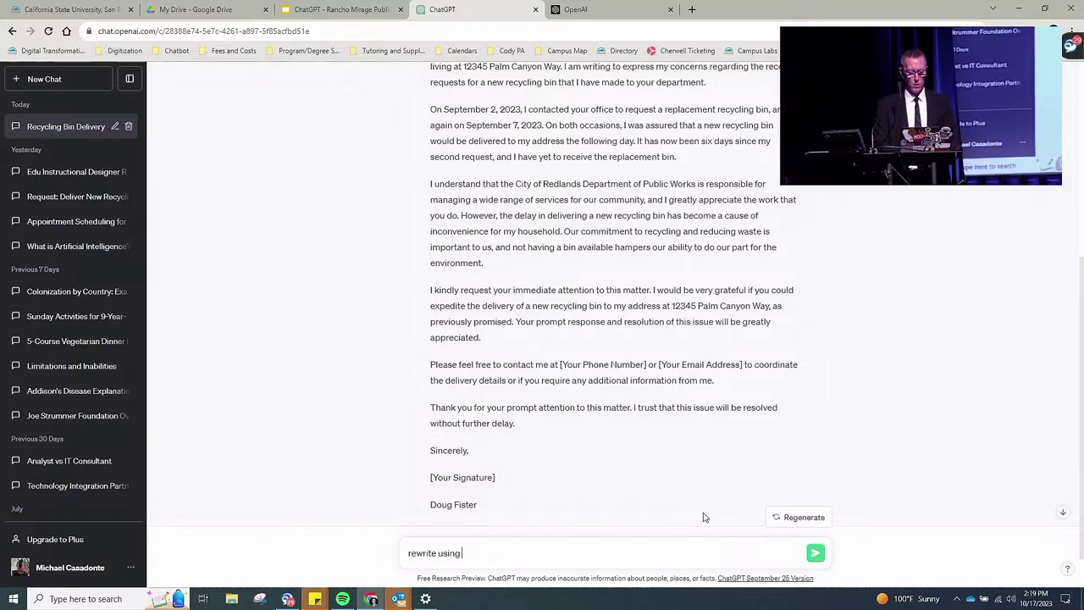
type(" only")
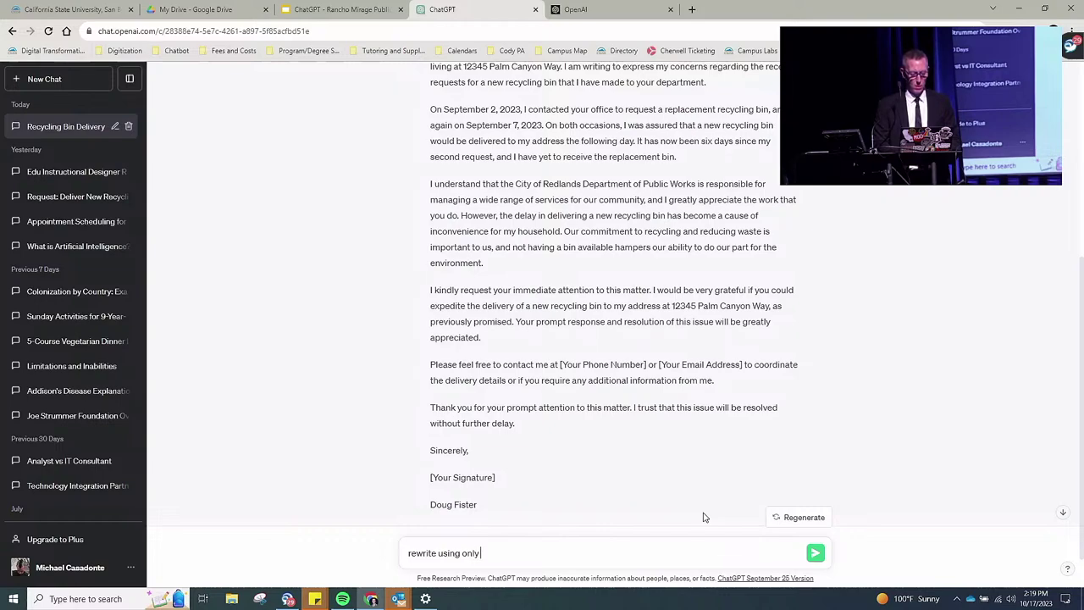
type(" 3 para")
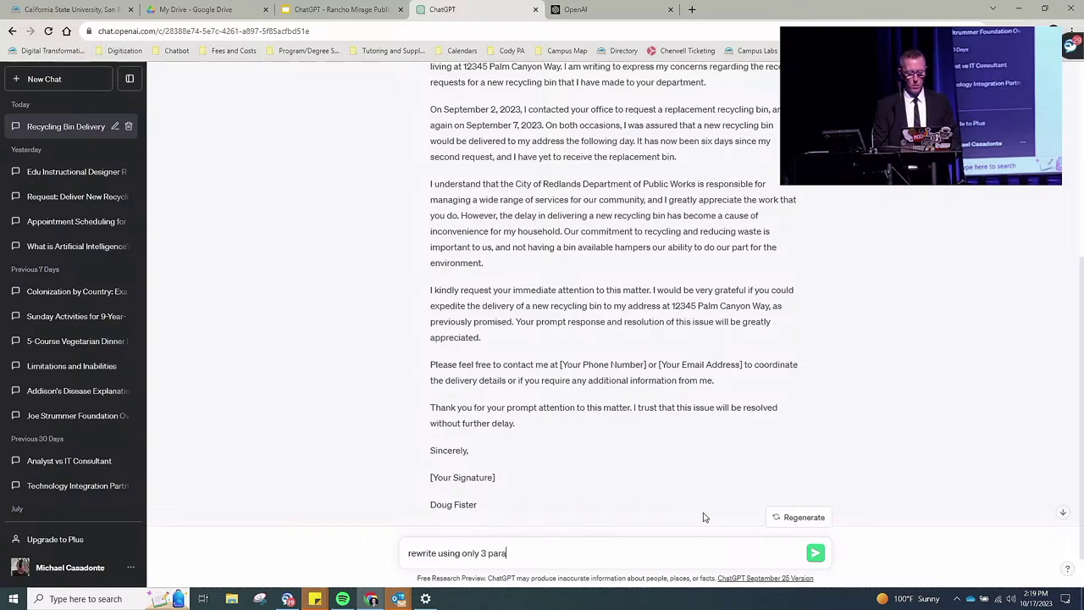
type("graph")
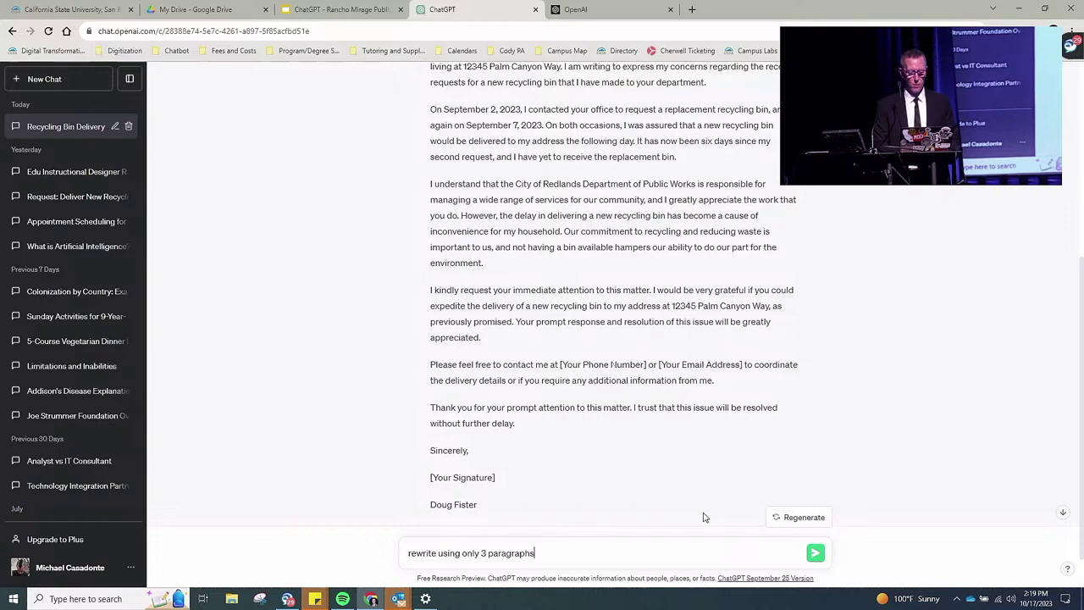
type("s")
key("Return")
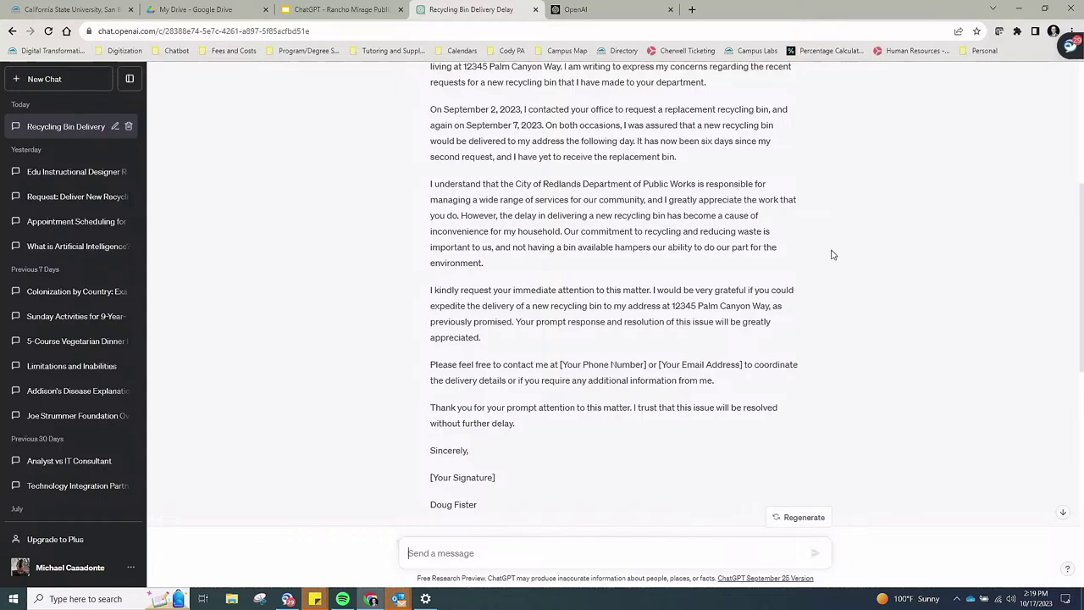
scroll(712, 250, "down", 5)
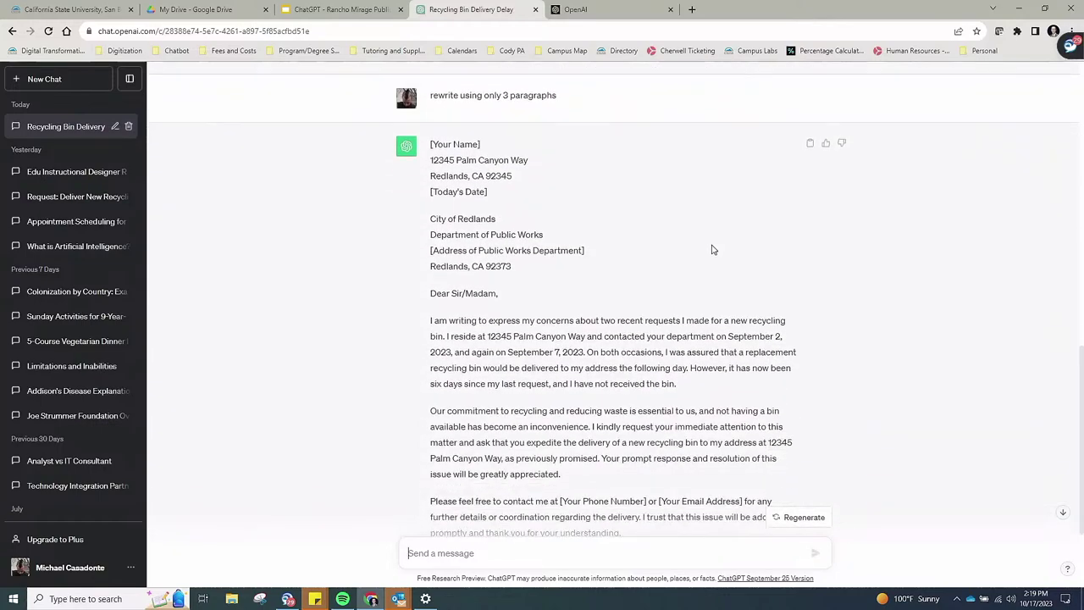
scroll(713, 250, "down", 2)
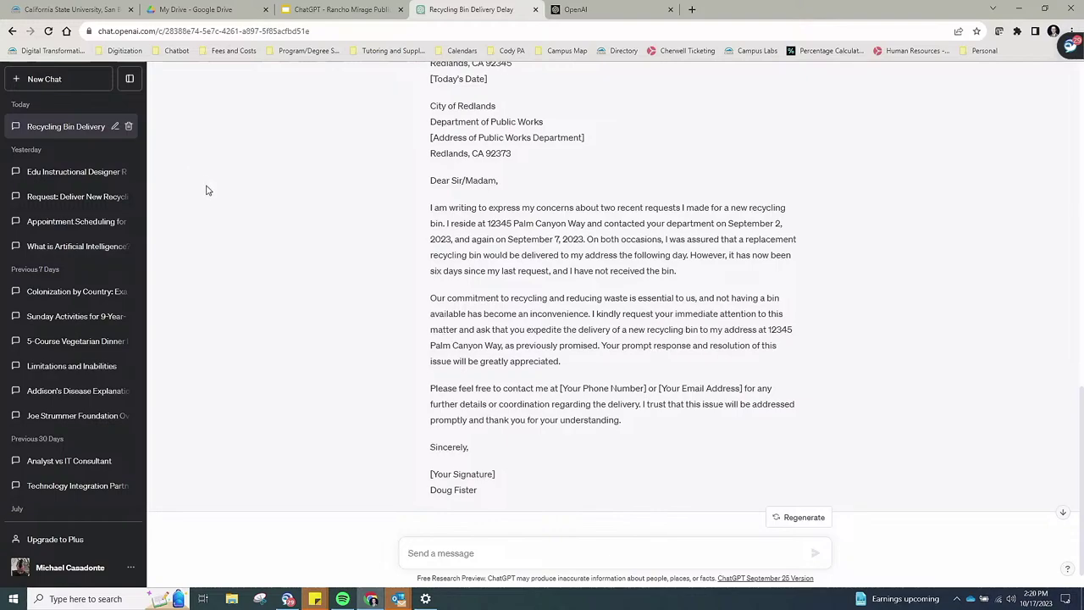
Step: Start a new chat, and in the Google Slides speaker notes place the cursor after the "20 Questions or Trivia Game" heading
left_click(52, 78)
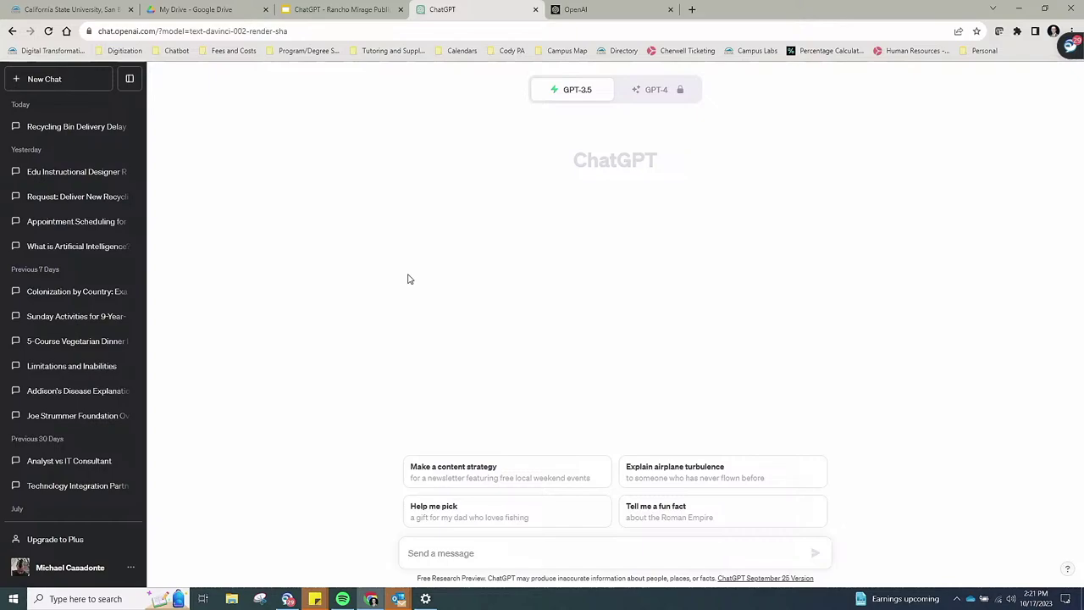
left_click(344, 11)
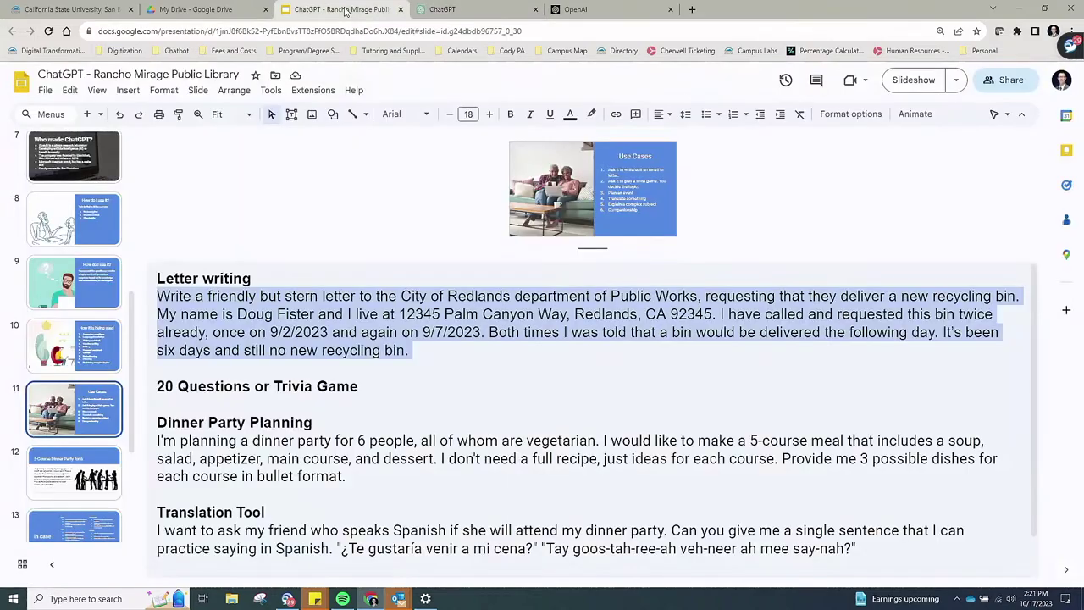
left_click(365, 387)
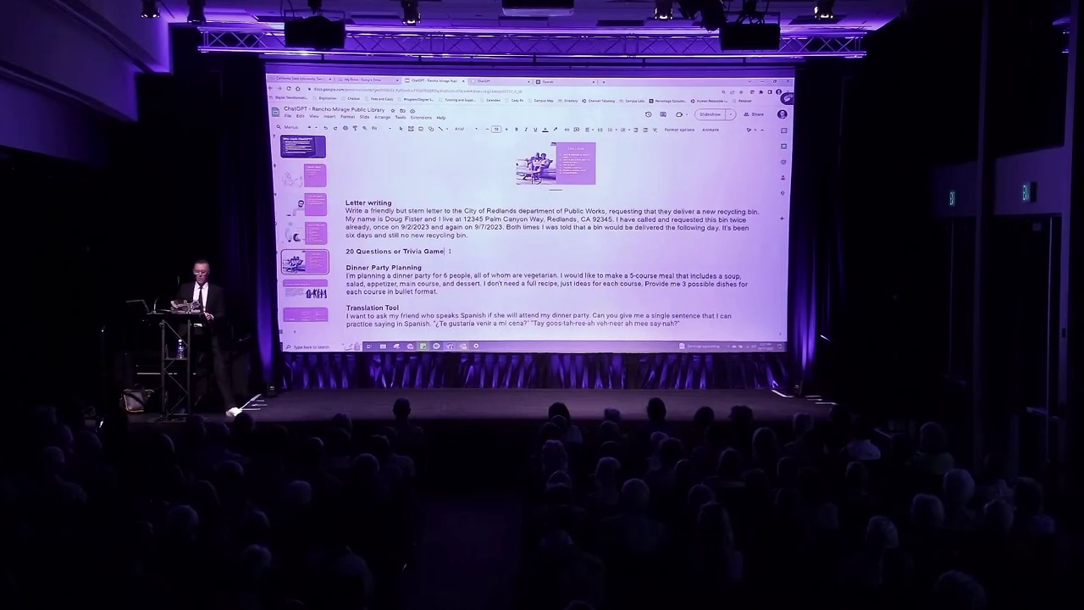
Step: Switch to ChatGPT and submit the prompt "let's play movie trivia about movies from the 1950s"
left_click(500, 83)
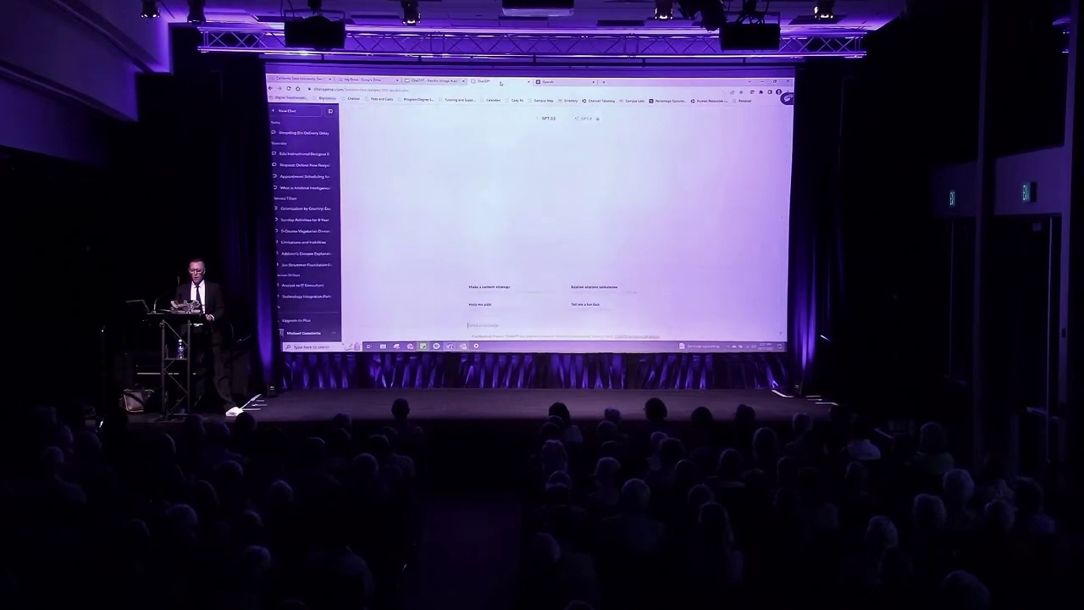
type("Wri")
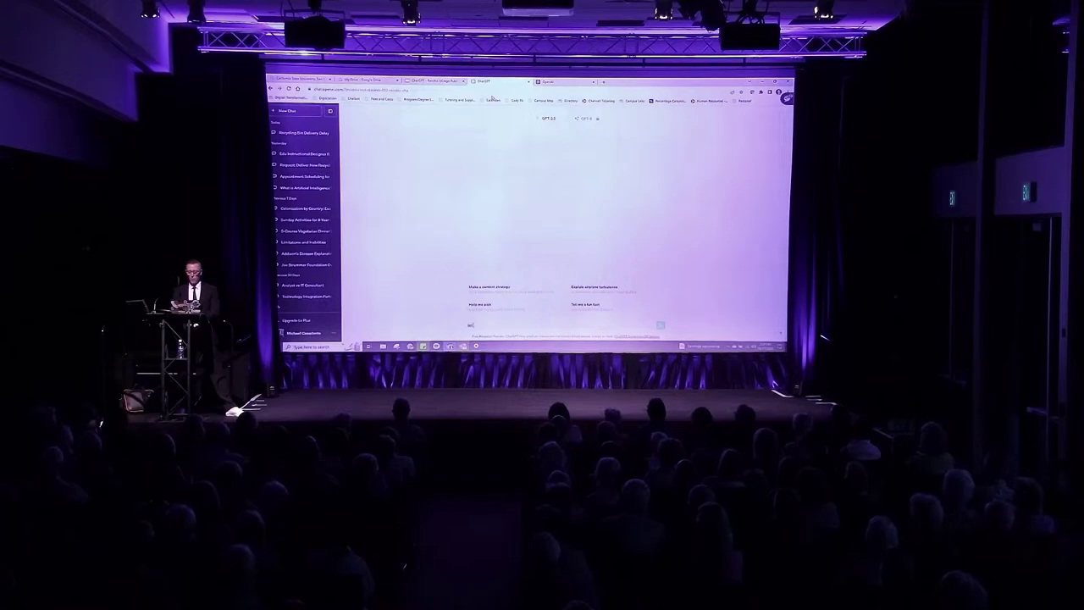
type("'s play movie trivia")
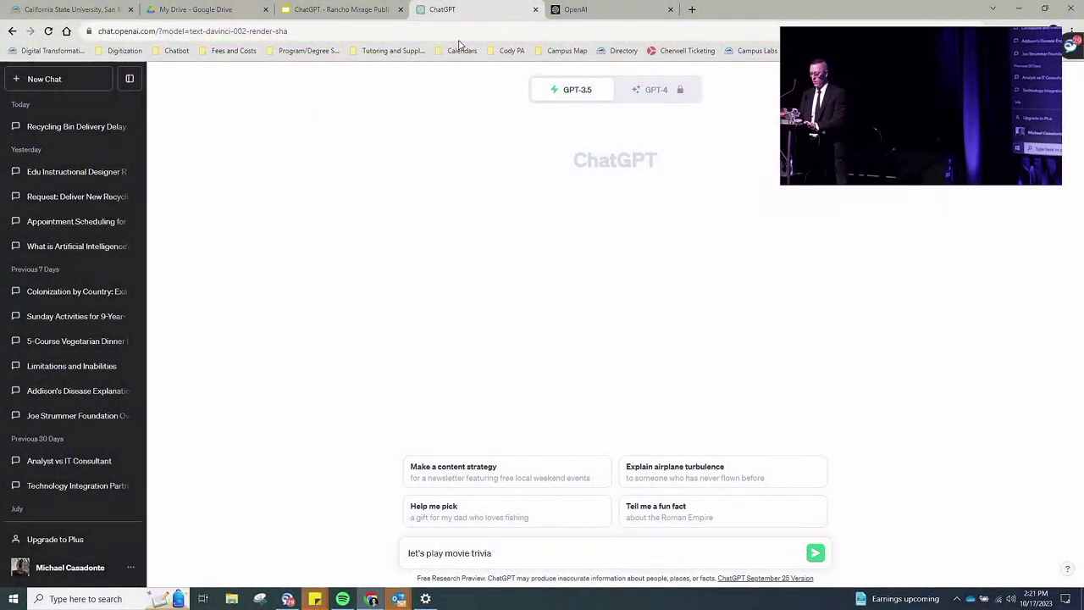
type("about movies")
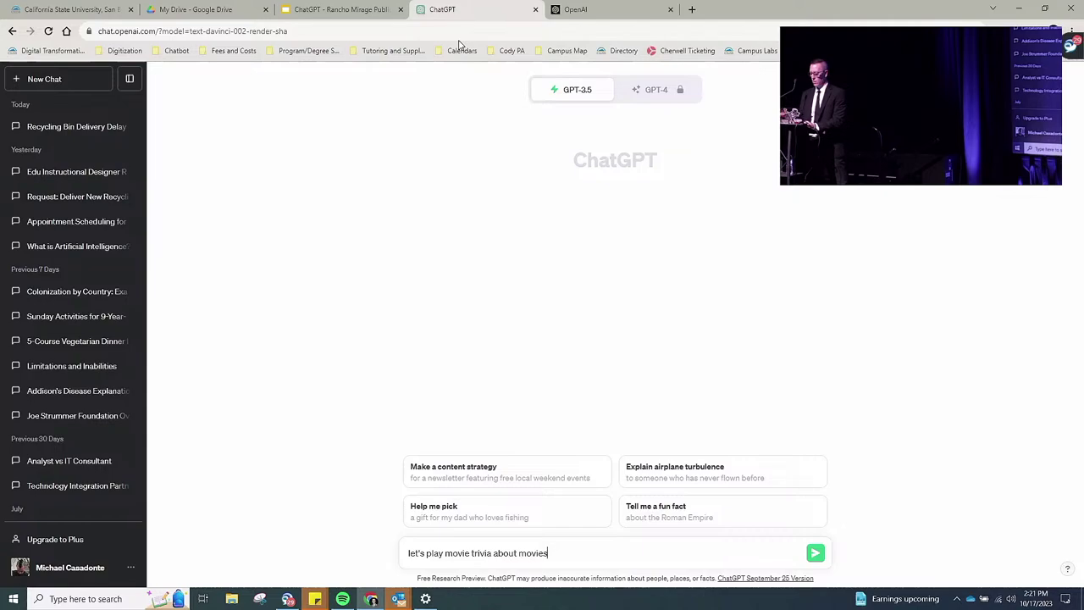
type(" from the 1950s")
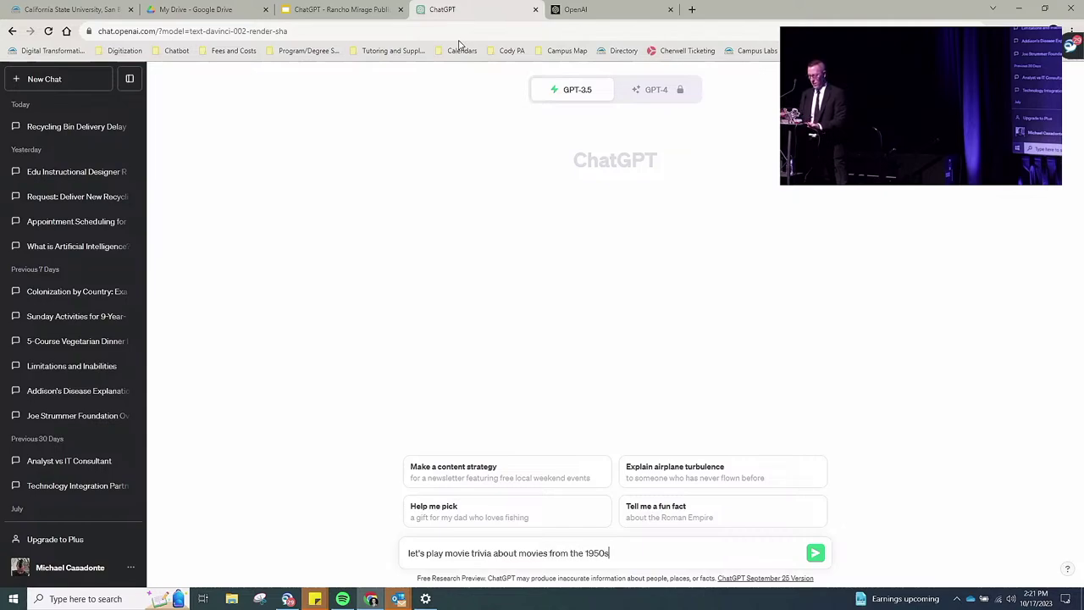
key("Return")
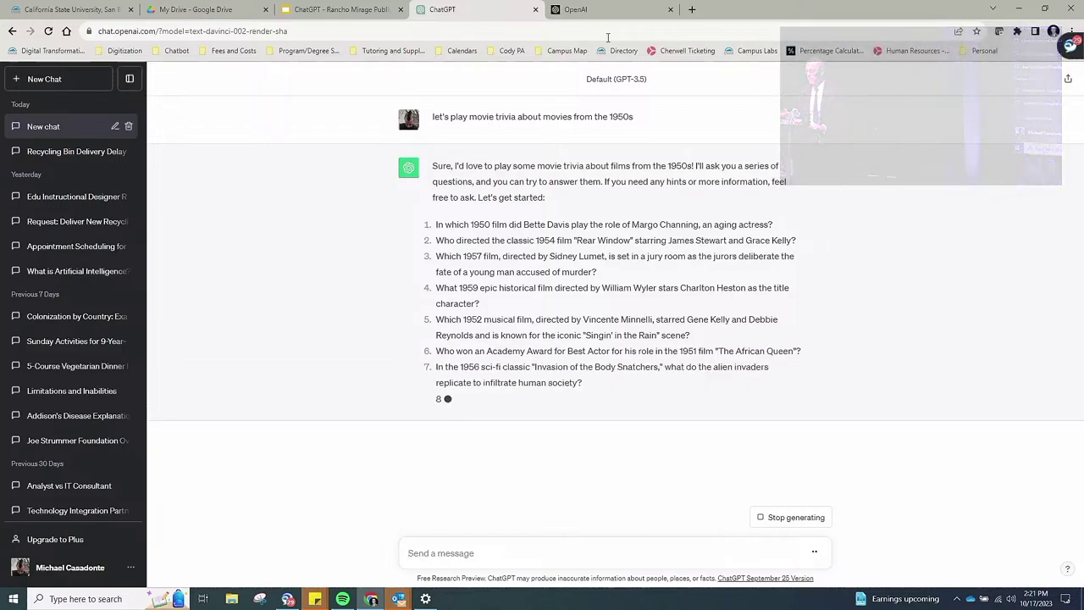
Step: Enlarge the chat page by four zoom levels
key("ctrl+plus")
key("ctrl+plus")
key("ctrl+plus")
key("ctrl+plus")
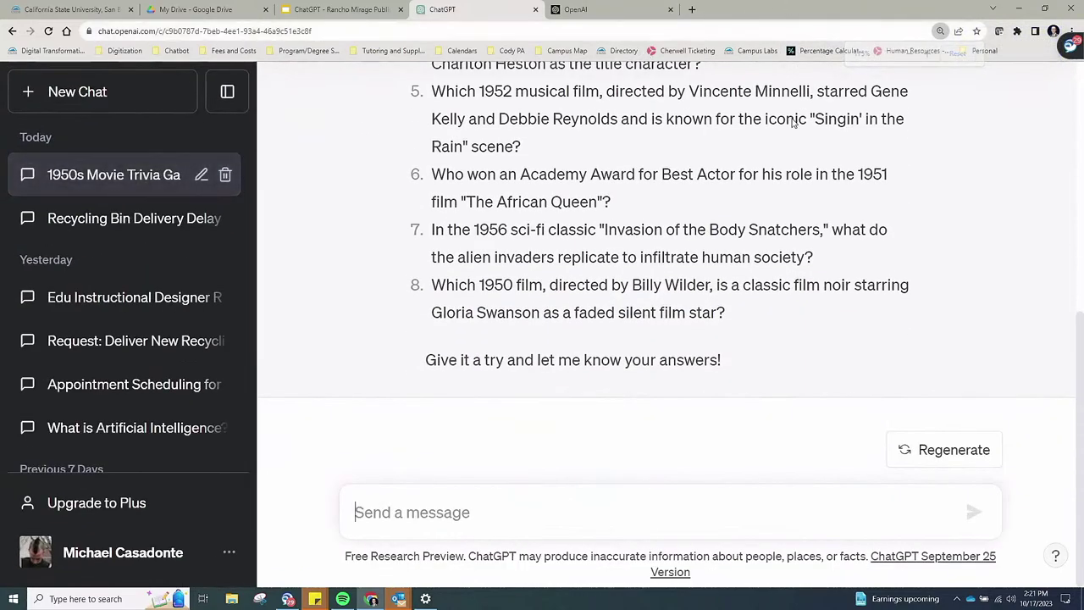
Step: Answer the first trivia question, about the 1950 Bette Davis film, with "All about eve"
scroll(639, 295, "up", 4)
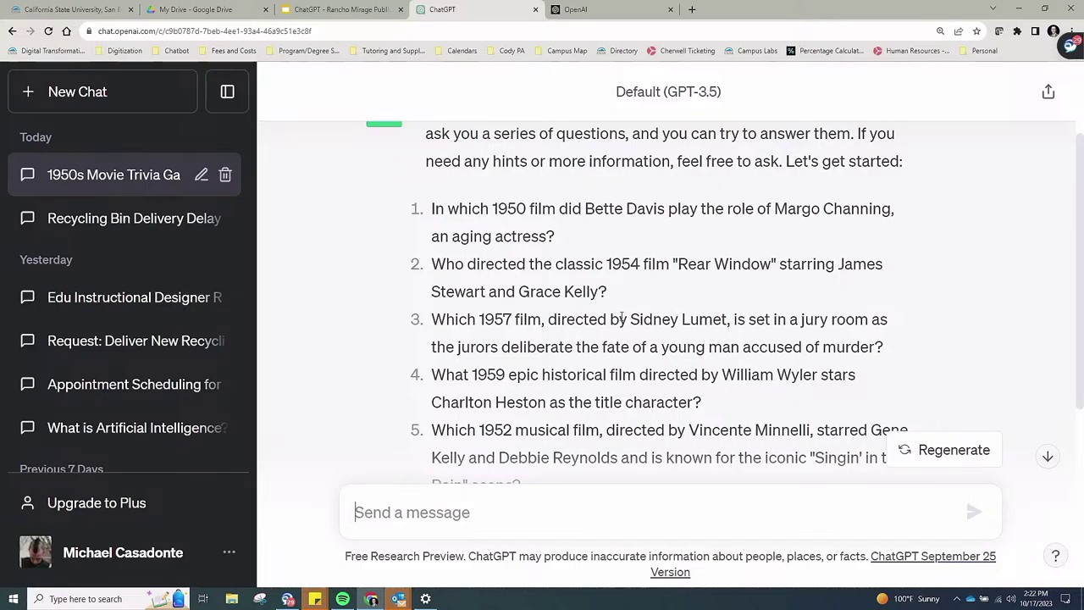
type("All abo")
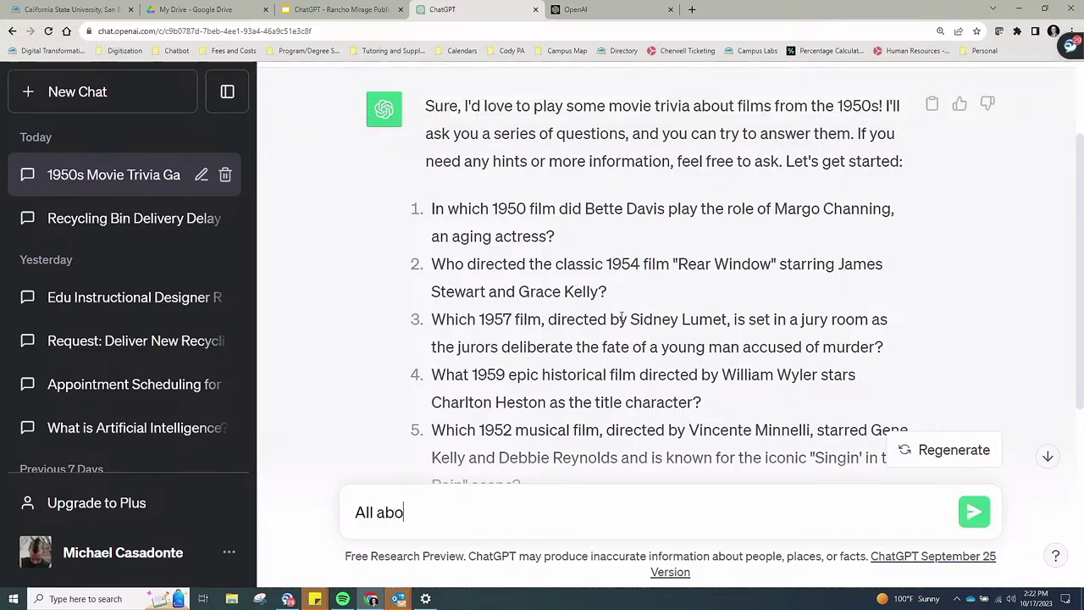
type("ut eve")
key("Return")
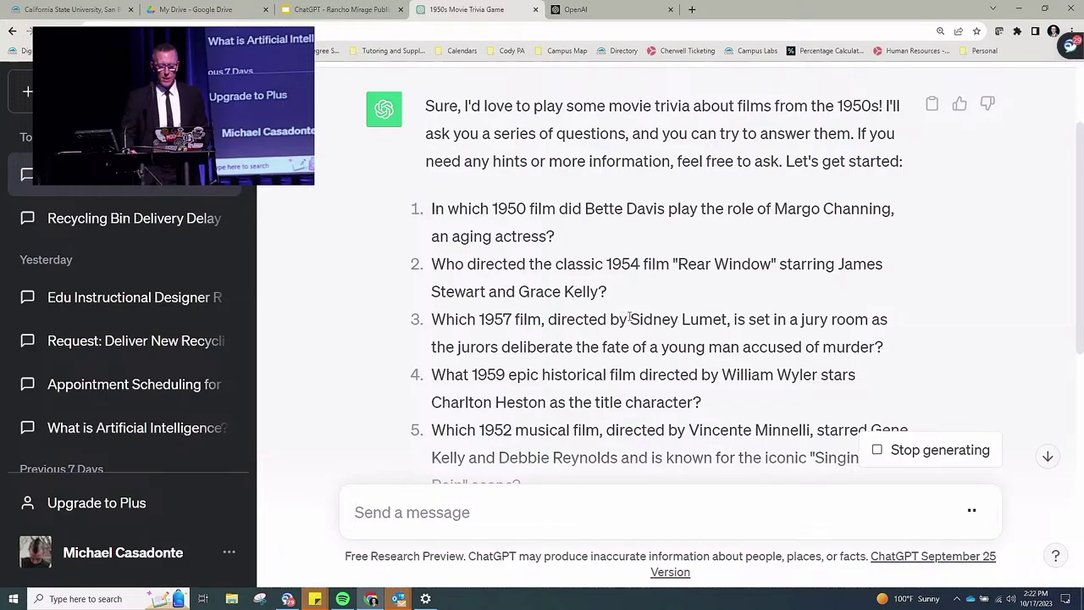
Step: Answer the trivia question about who directed the 1954 film "Rear Window" with "Alfred Hitcock"
scroll(748, 281, "down", 7)
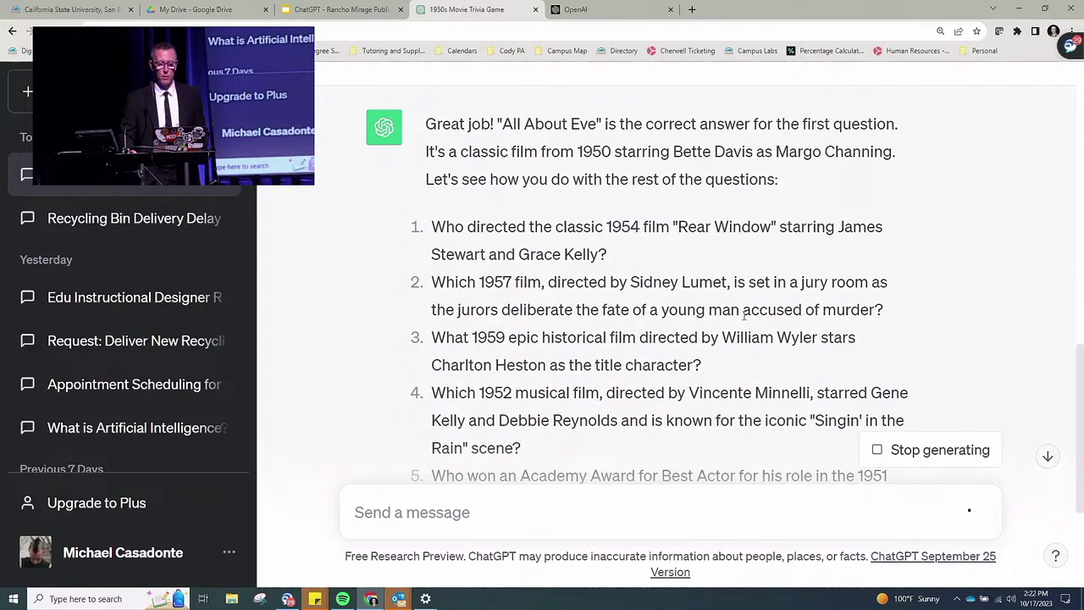
scroll(743, 315, "up", 1)
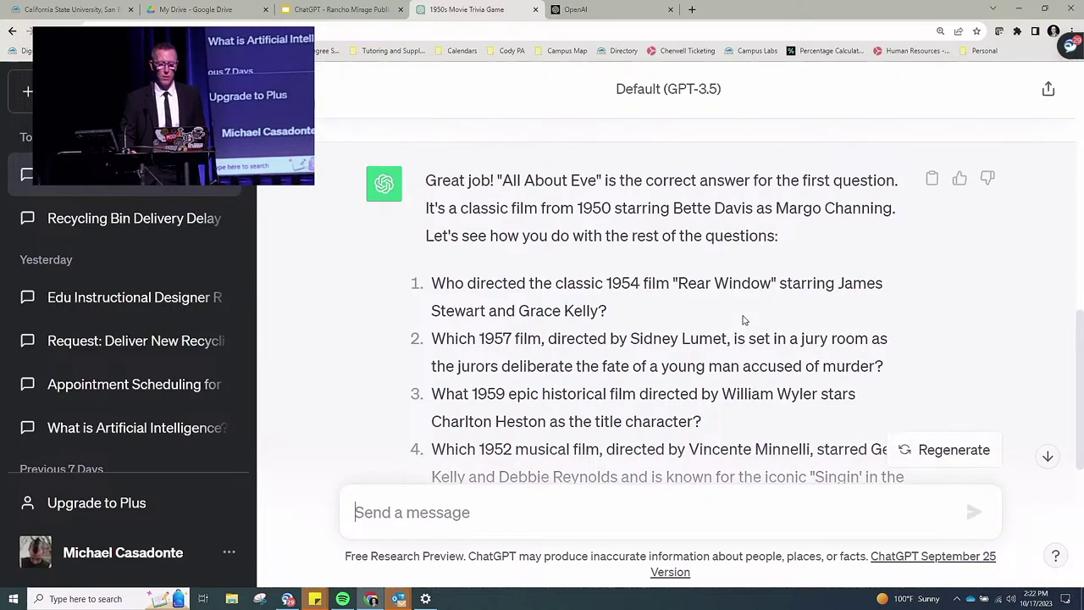
scroll(744, 320, "down", 2)
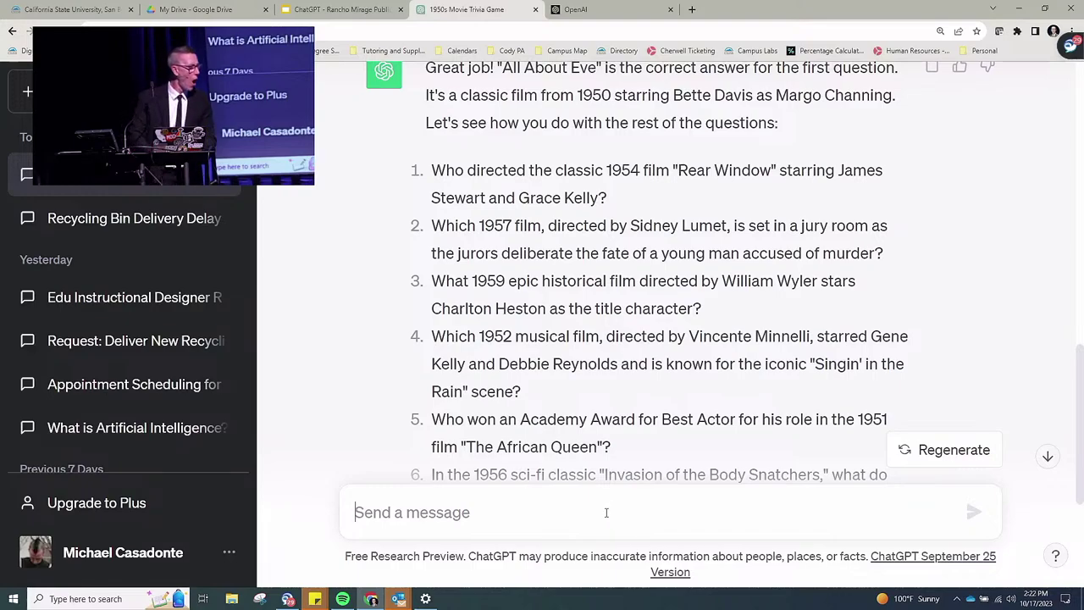
left_click(607, 513)
type("A")
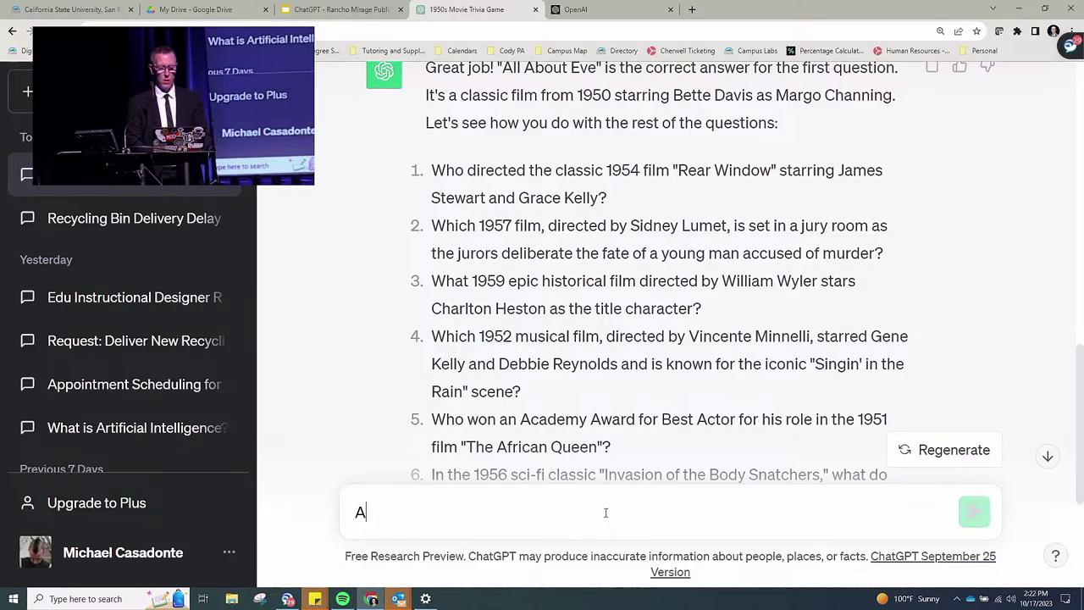
type("lfred Hitcok")
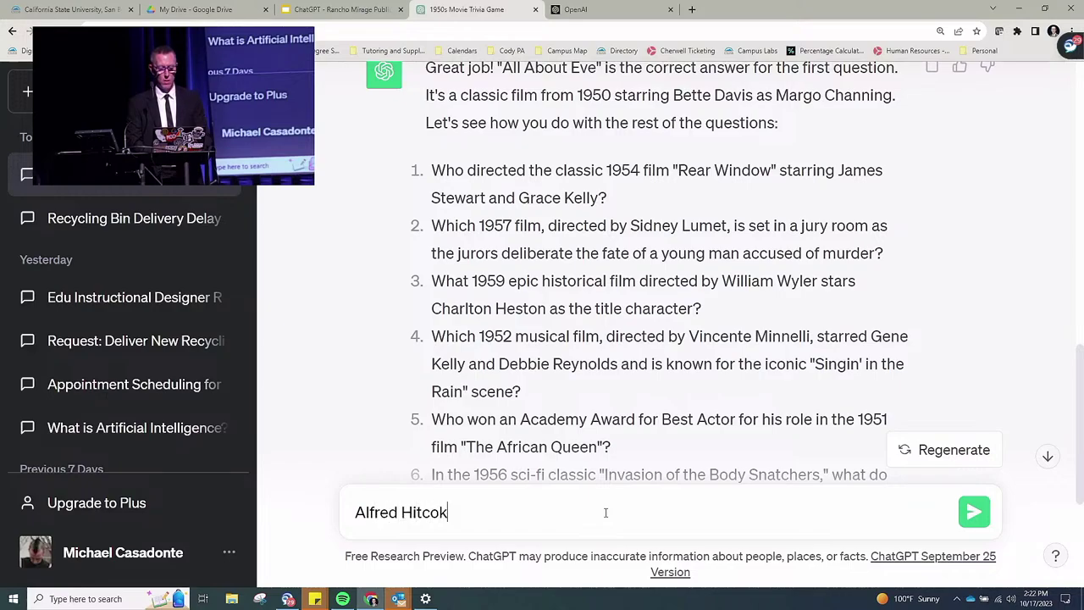
key("BackSpace")
type("ck")
key("Return")
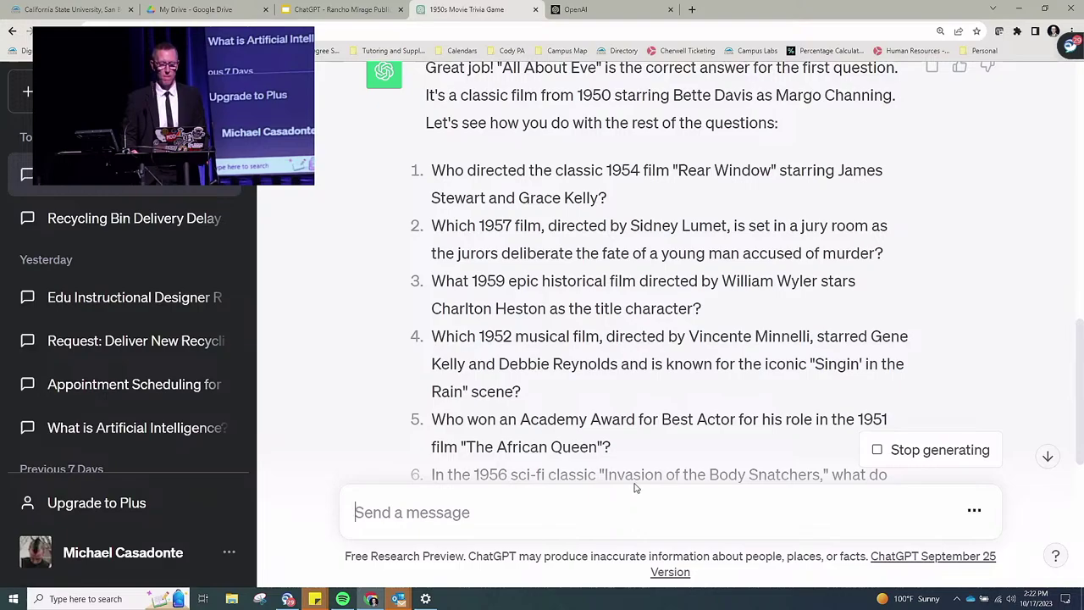
Step: Read the reply to the "Rear Window" answer through the remaining trivia questions, and reduce the page zoom to 125%
scroll(695, 352, "down", 7)
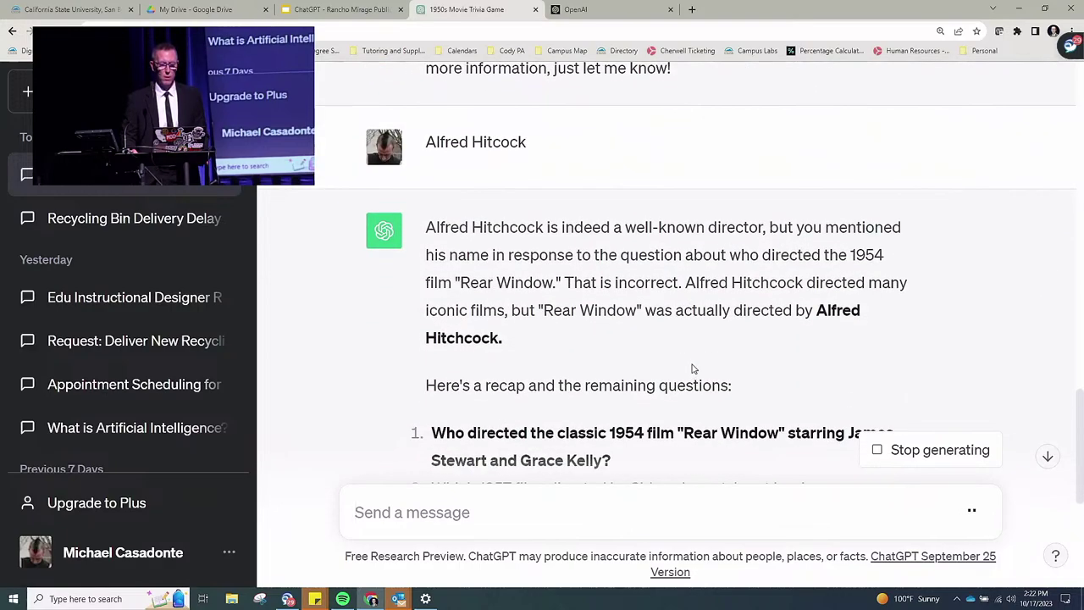
scroll(693, 369, "down", 1)
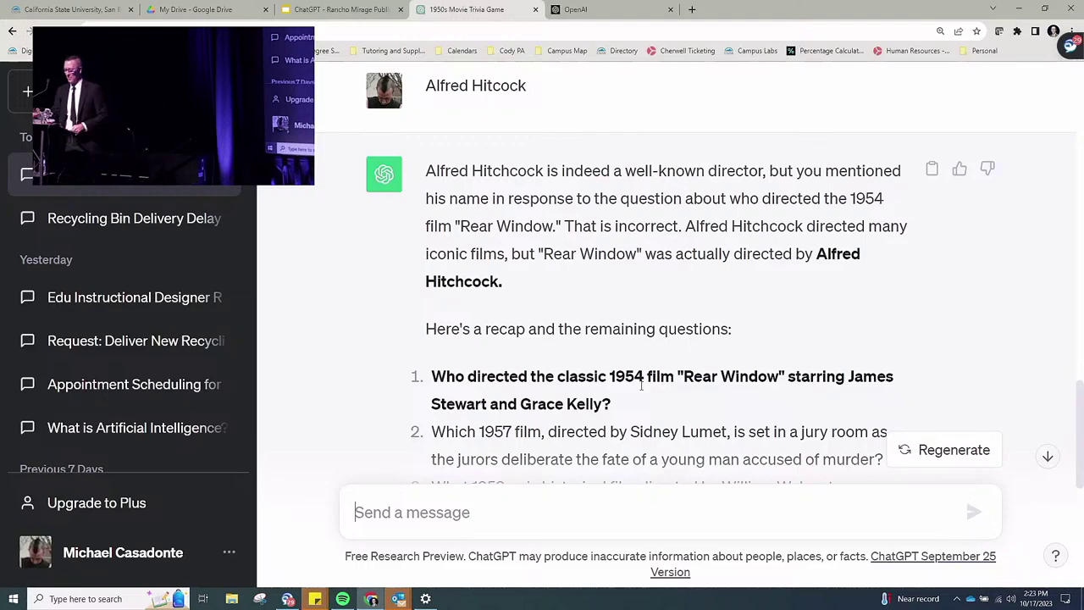
scroll(688, 360, "down", 3)
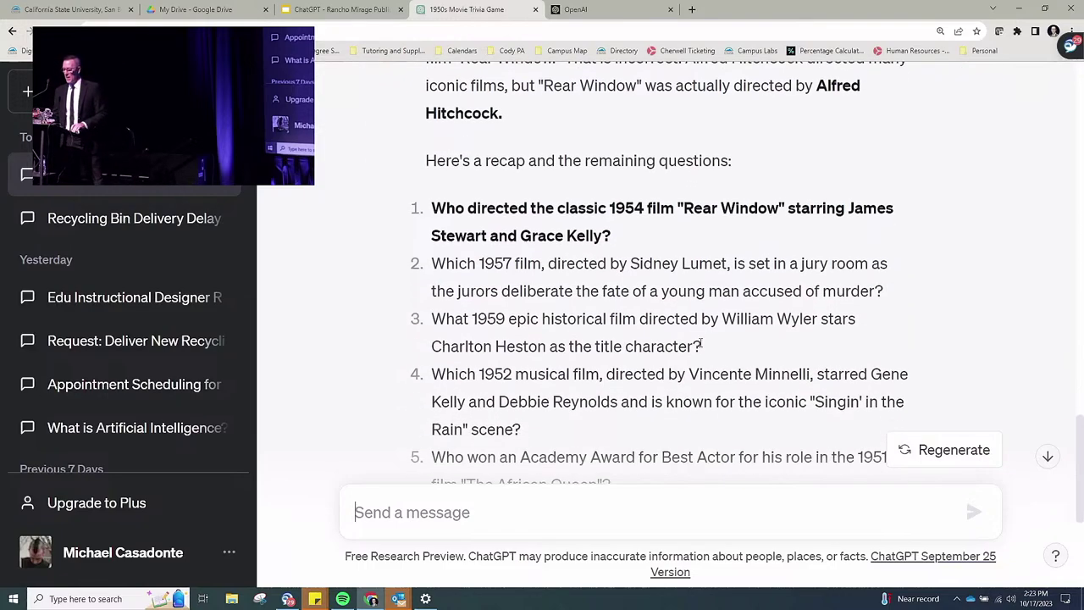
scroll(696, 364, "down", 1)
scroll(696, 365, "down", 2)
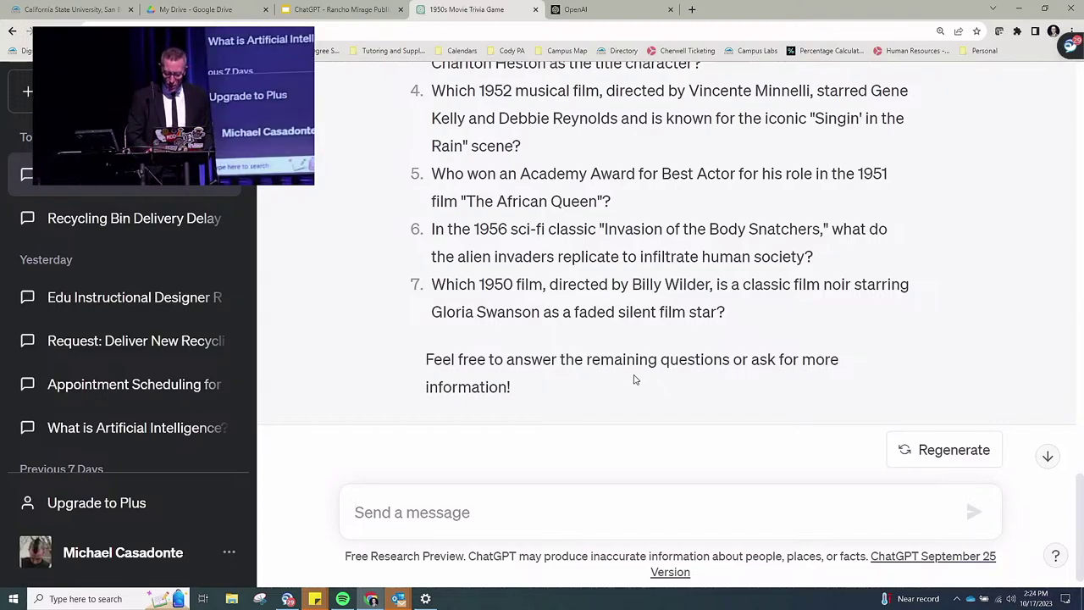
key("ctrl+minus")
key("ctrl+minus")
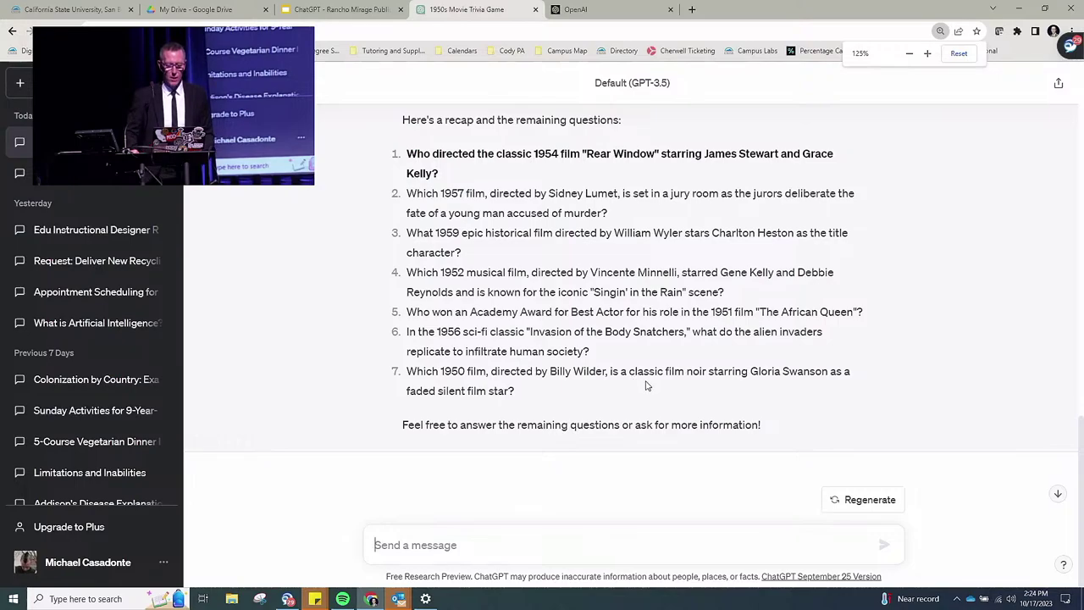
Step: Switch to the Google Slides presentation and copy the prompt paragraph under "Dinner Party Planning" from the speaker notes
left_click(339, 9)
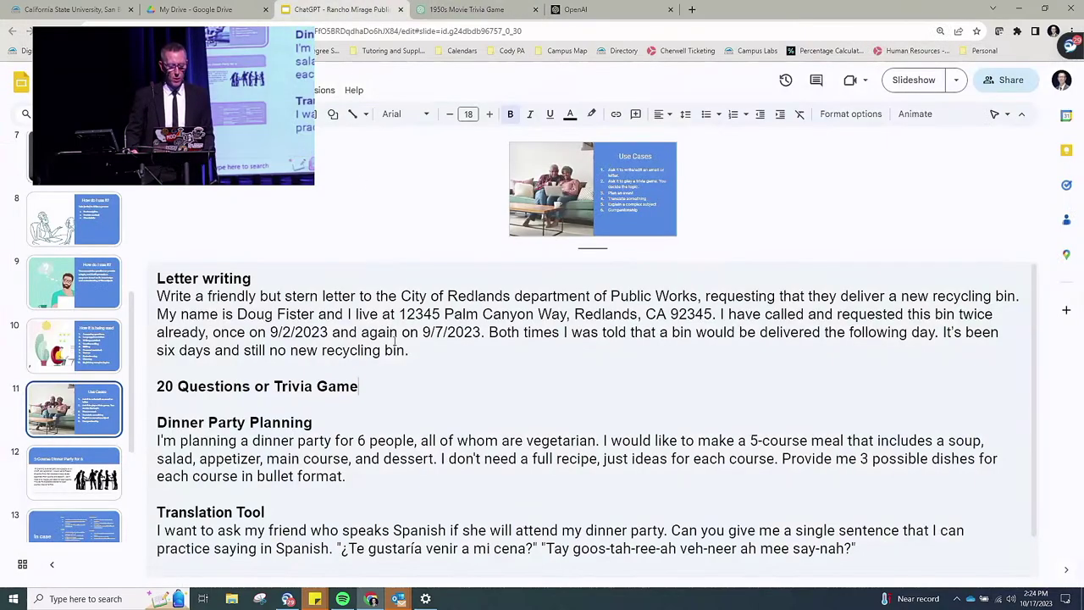
scroll(409, 356, "down", 1)
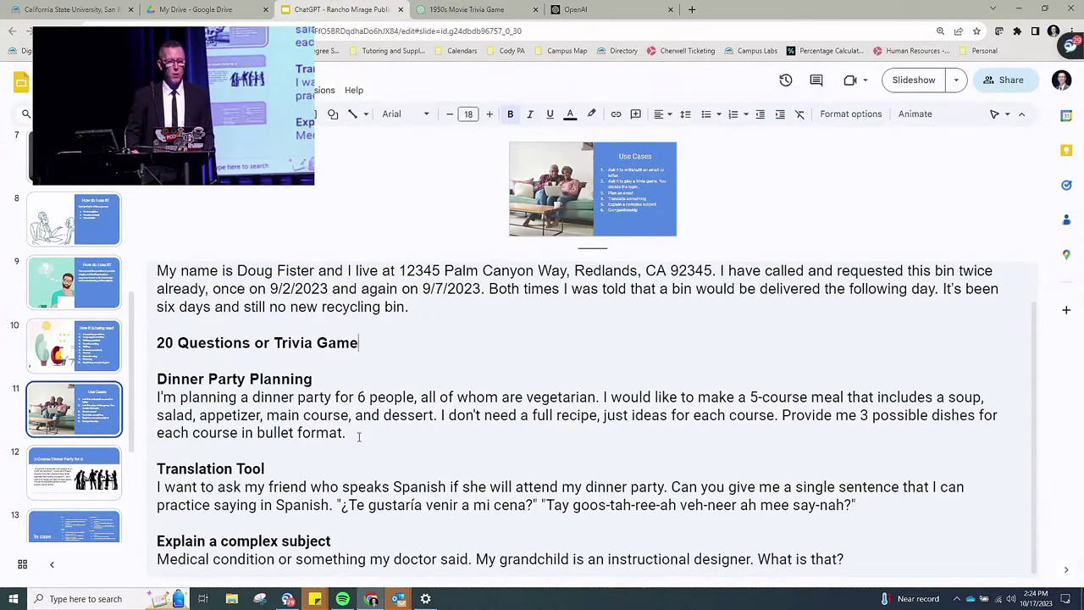
left_click_drag(350, 437, 158, 396)
key("ctrl+c")
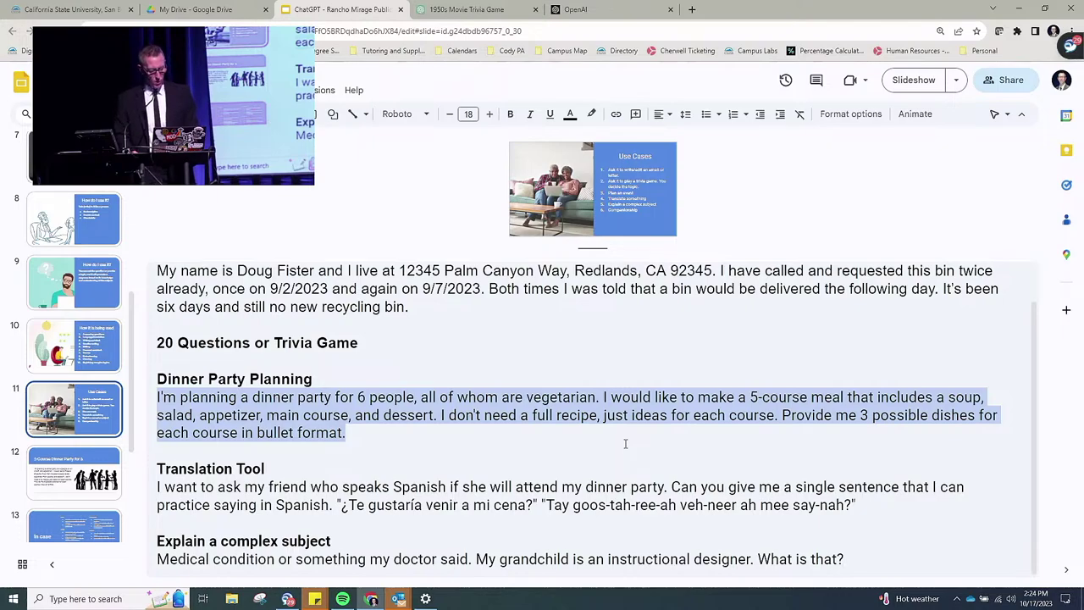
Step: Switch to ChatGPT, start a new chat and submit the copied prompt about a 5-course vegetarian dinner party for 6 people
left_click(472, 13)
key("ctrl+shift+o")
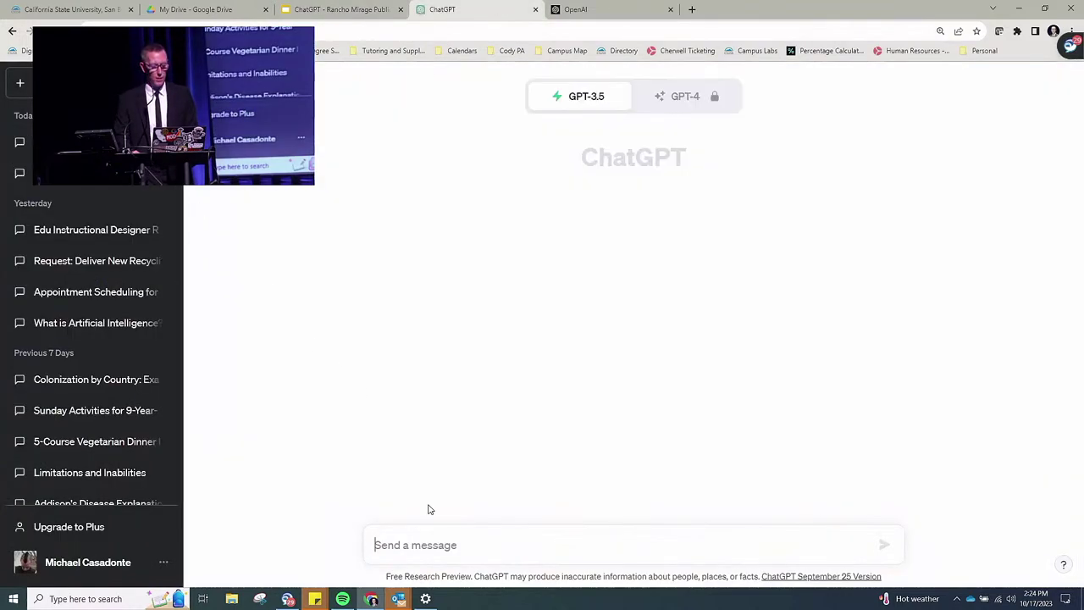
left_click(440, 537)
key("ctrl+v")
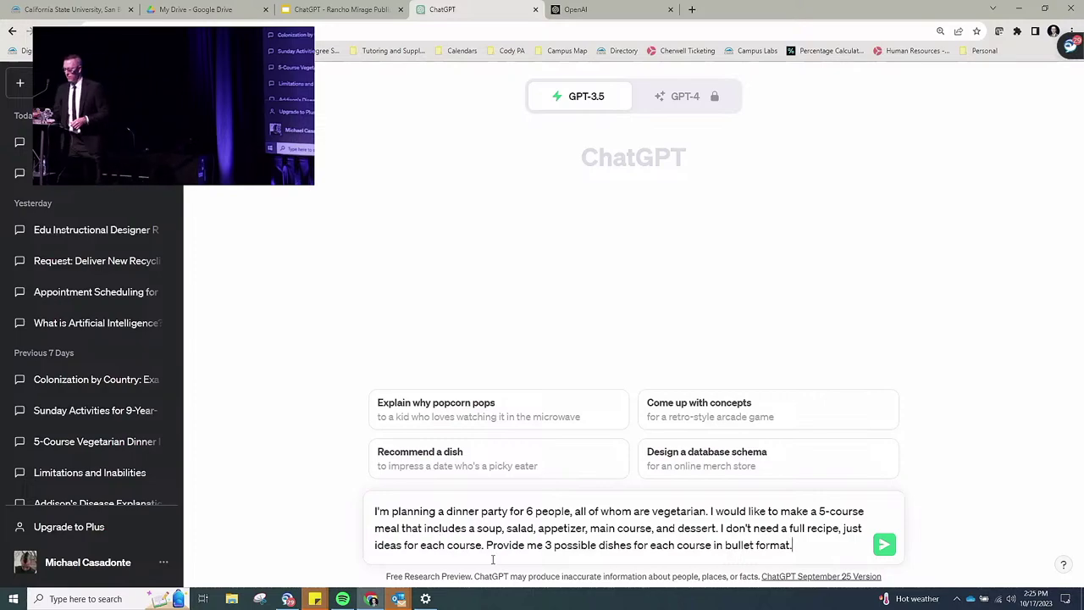
left_click(883, 547)
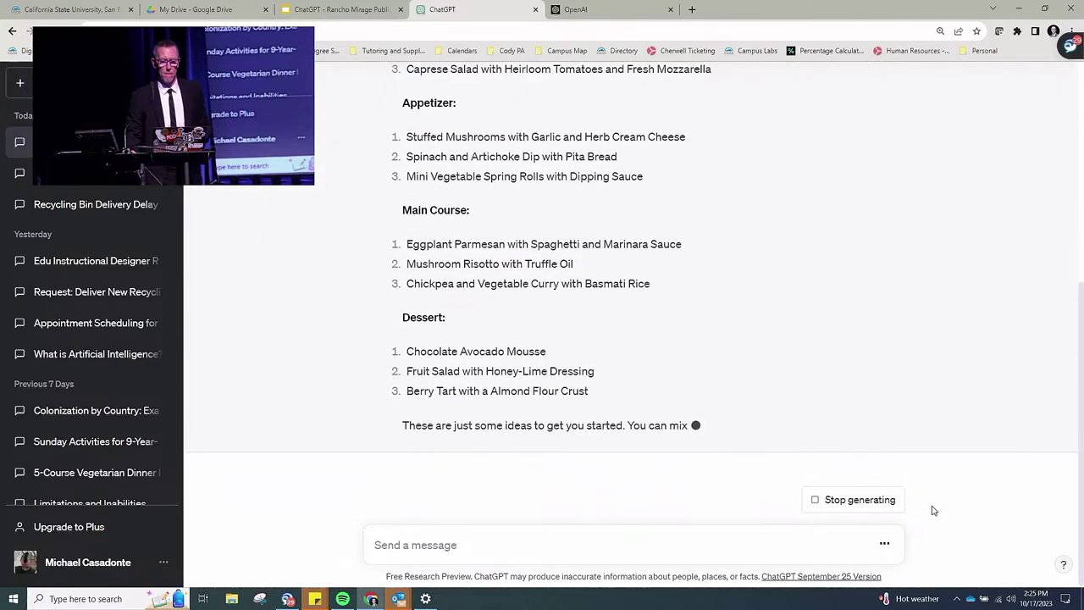
Step: Enlarge the chat page by two zoom levels and examine the suggested dishes from the soup through the dessert course
scroll(938, 458, "up", 1)
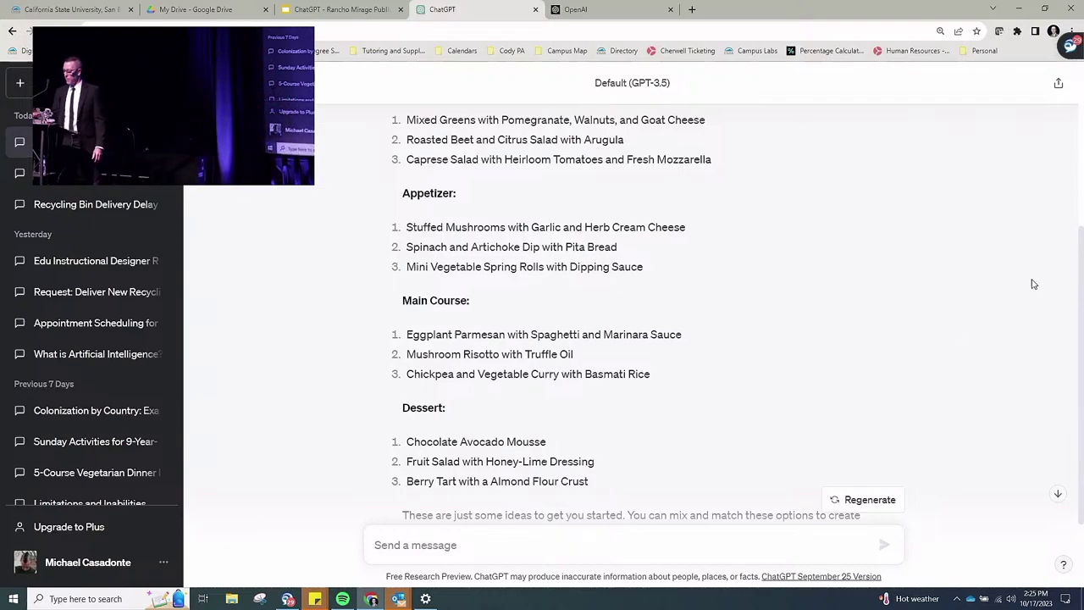
scroll(944, 337, "up", 1)
scroll(945, 337, "up", 3)
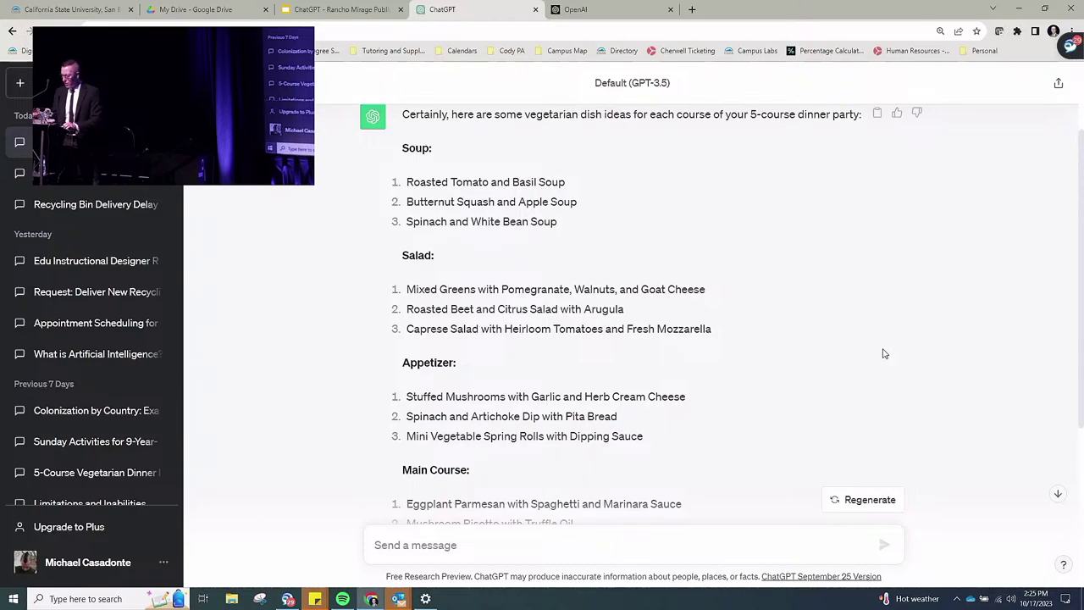
key("ctrl+plus")
key("ctrl+plus")
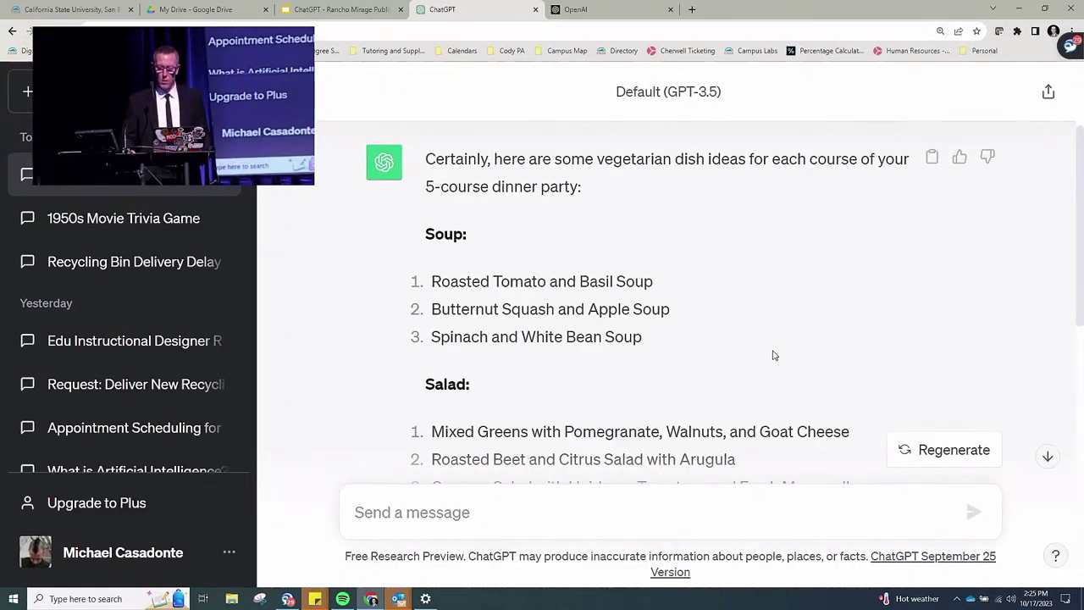
scroll(773, 355, "up", 1)
scroll(773, 356, "down", 2)
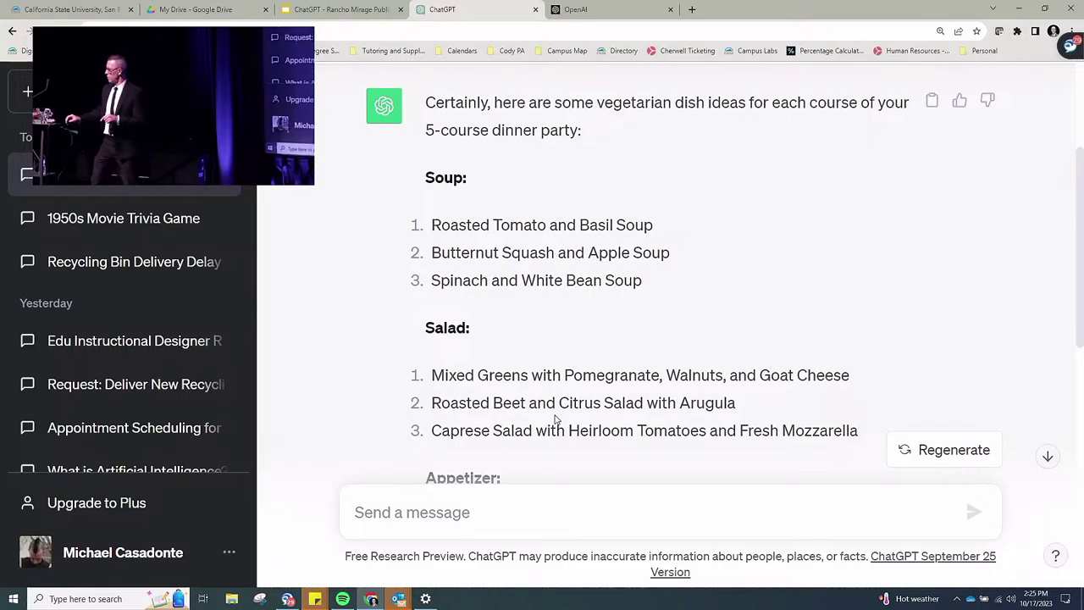
scroll(638, 356, "down", 2)
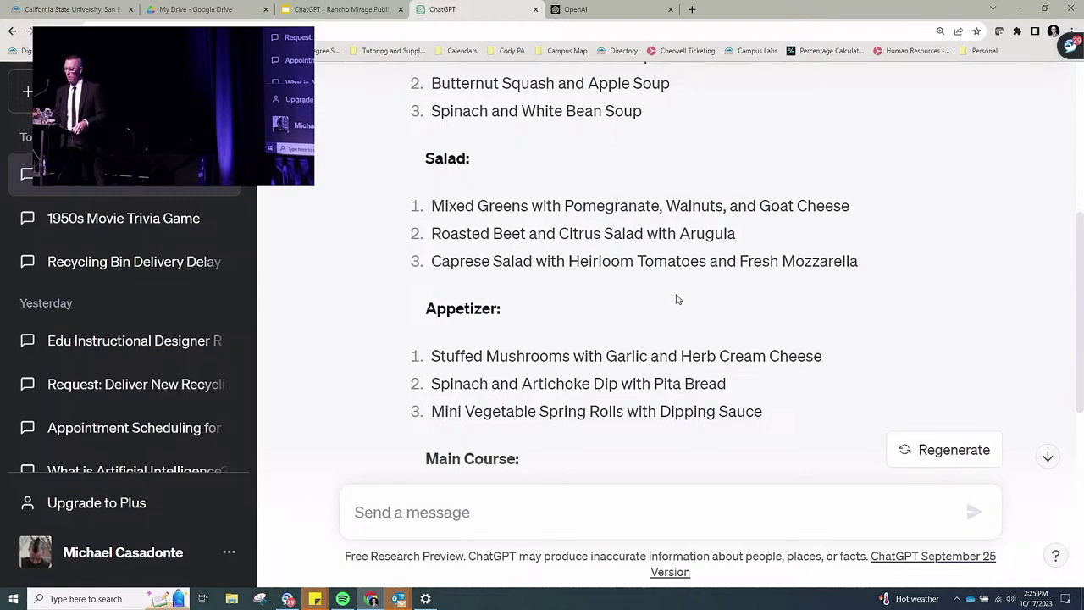
scroll(676, 299, "down", 3)
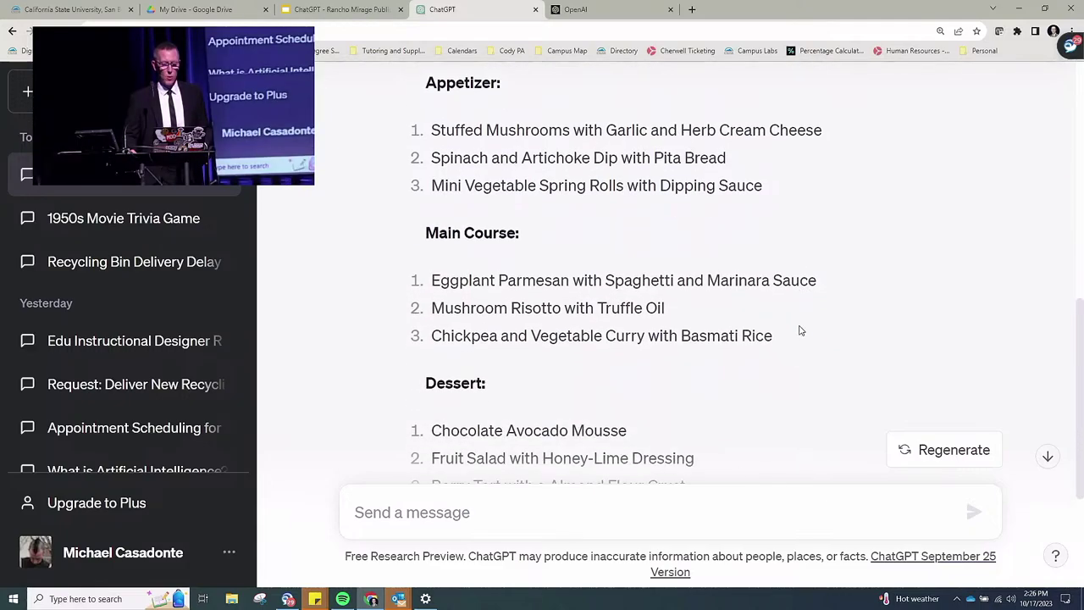
scroll(800, 331, "down", 2)
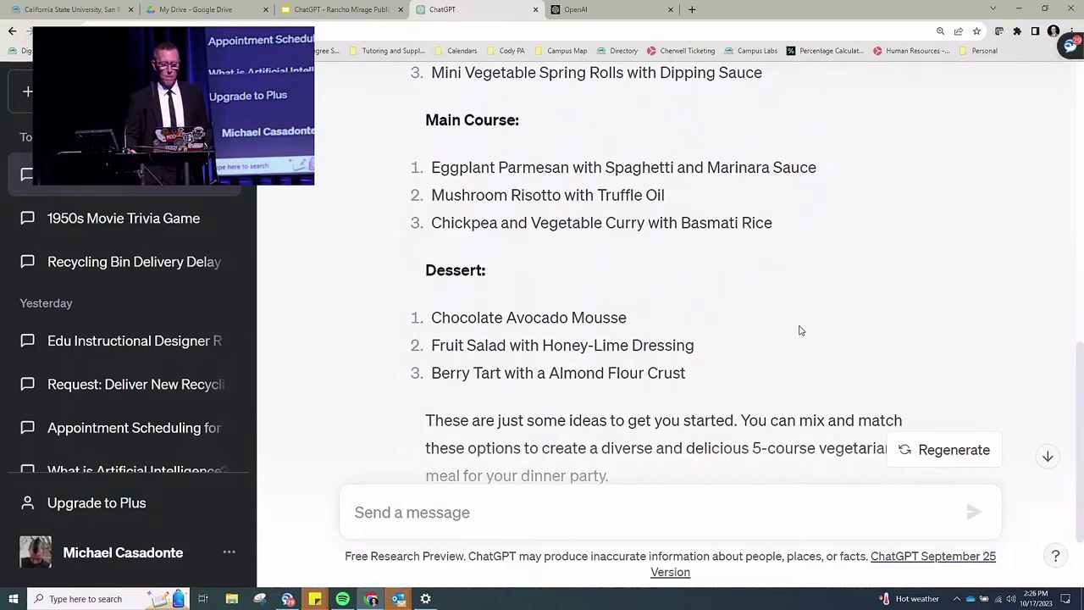
scroll(800, 330, "down", 2)
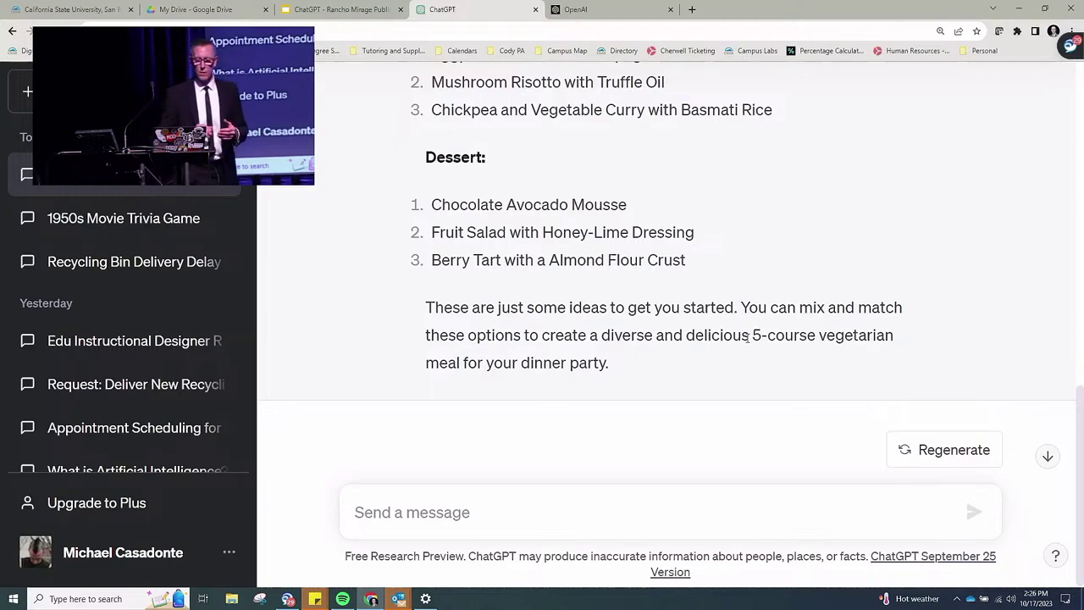